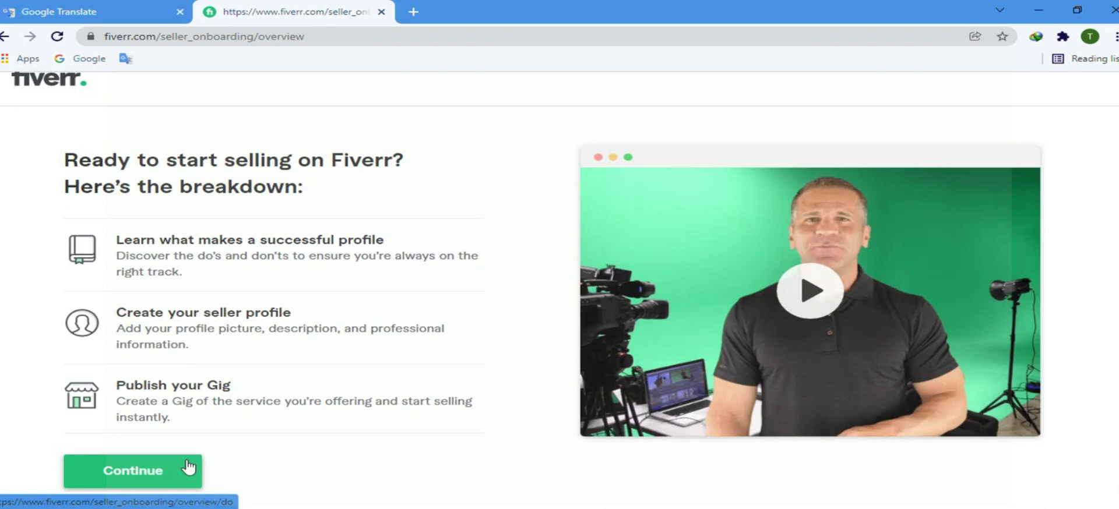
Step: Proceed through the seller onboarding overview and its do's and don'ts pages to the Personal Info form
{"action": "left_click", "coordinate": [188, 467]}
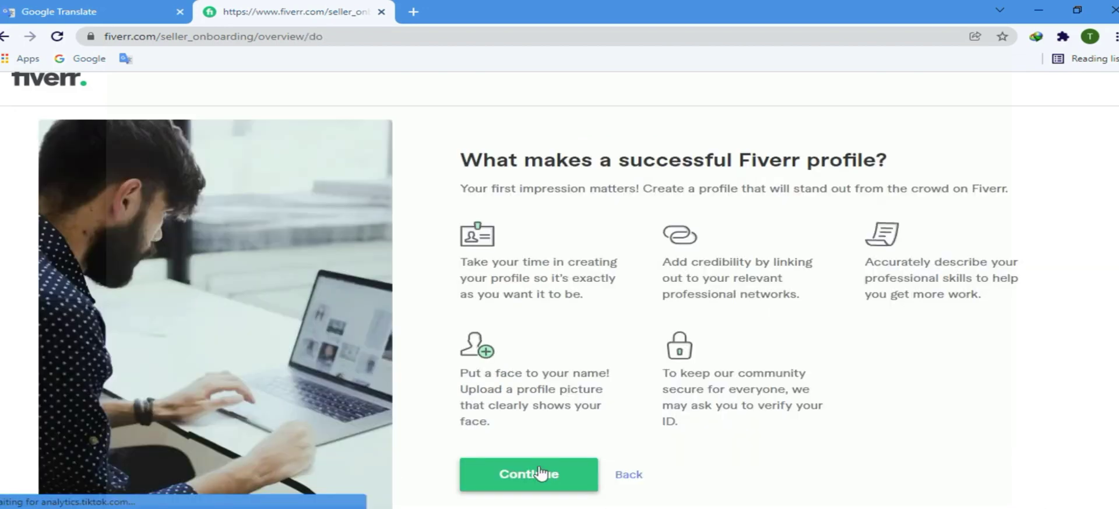
{"action": "left_click", "coordinate": [539, 473]}
{"action": "scroll", "coordinate": [507, 432], "scroll_direction": "down", "scroll_amount": 1}
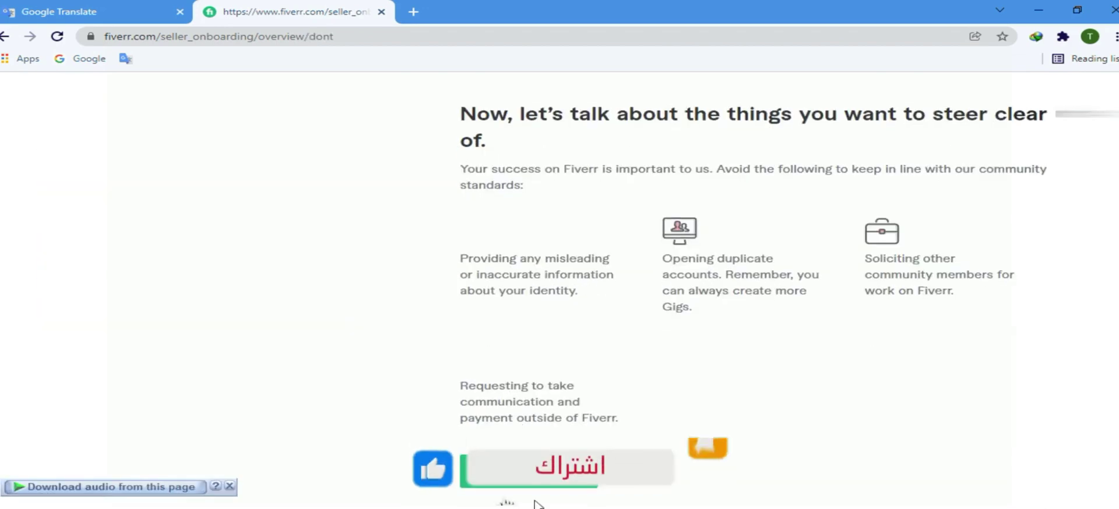
{"action": "left_click", "coordinate": [441, 473]}
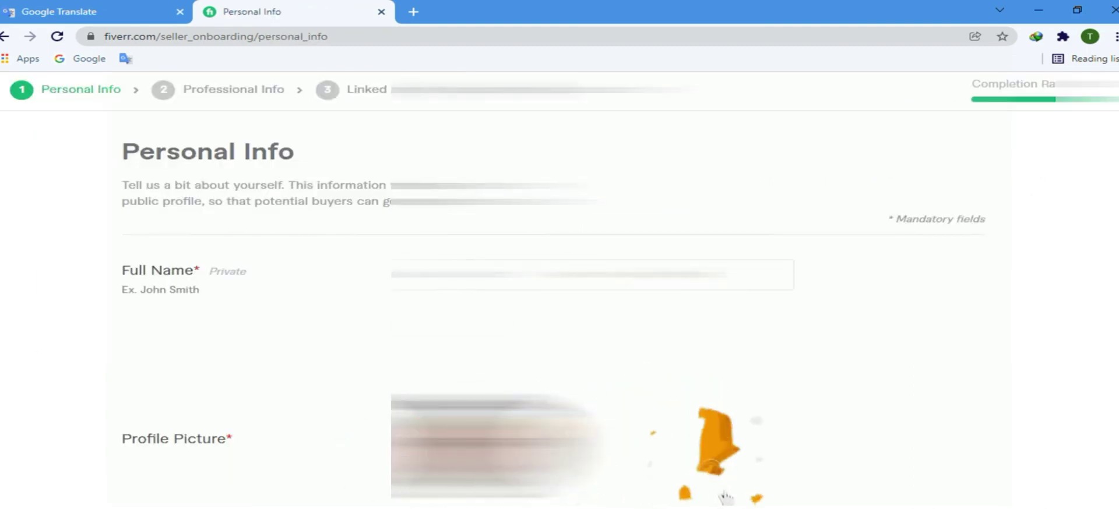
Step: Review the full name, profile picture and description fields of the Personal Info form
{"action": "scroll", "coordinate": [209, 286], "scroll_direction": "down", "scroll_amount": 1}
{"action": "scroll", "coordinate": [560, 291], "scroll_direction": "down", "scroll_amount": 2}
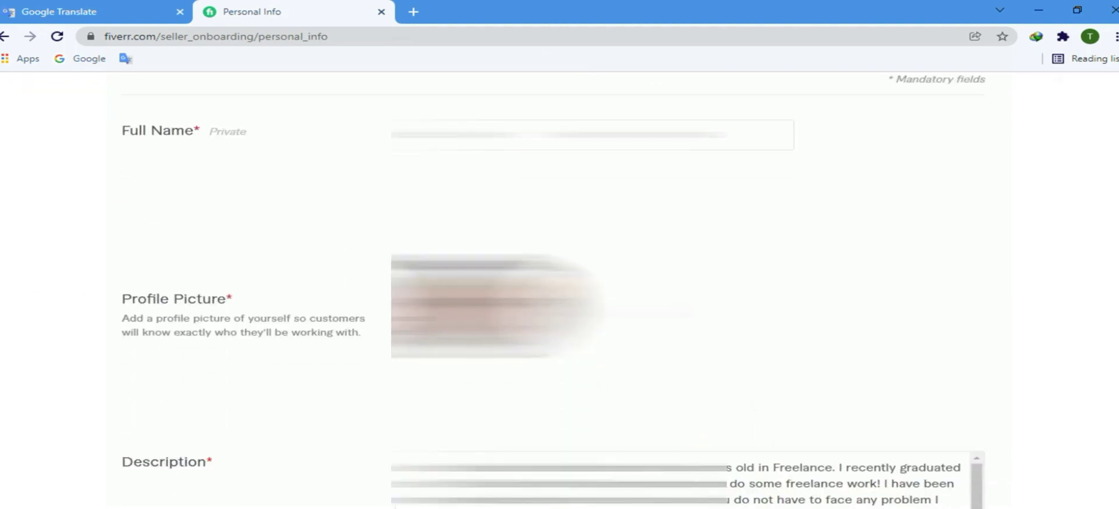
{"action": "scroll", "coordinate": [560, 291], "scroll_direction": "down", "scroll_amount": 1}
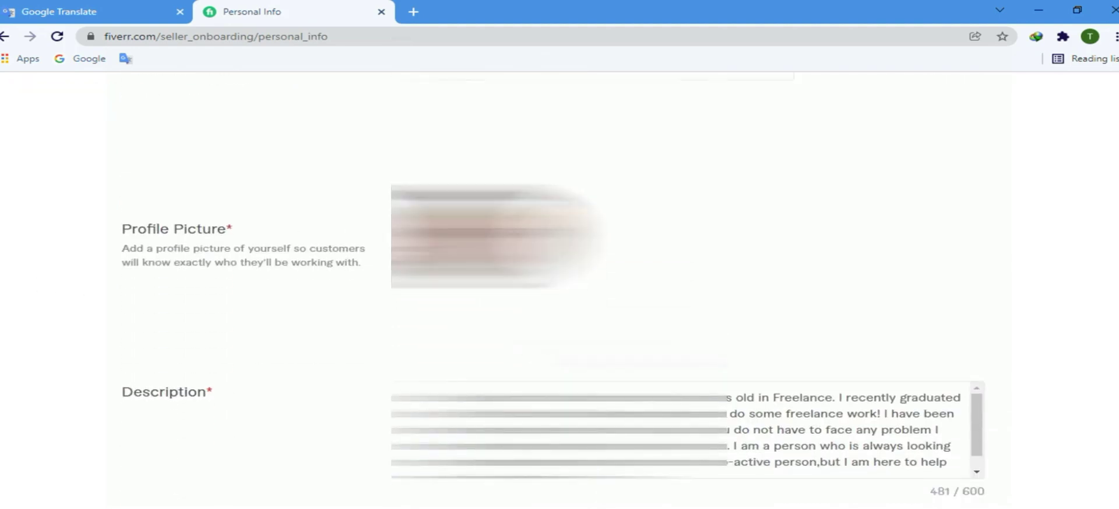
{"action": "scroll", "coordinate": [560, 291], "scroll_direction": "down", "scroll_amount": 3}
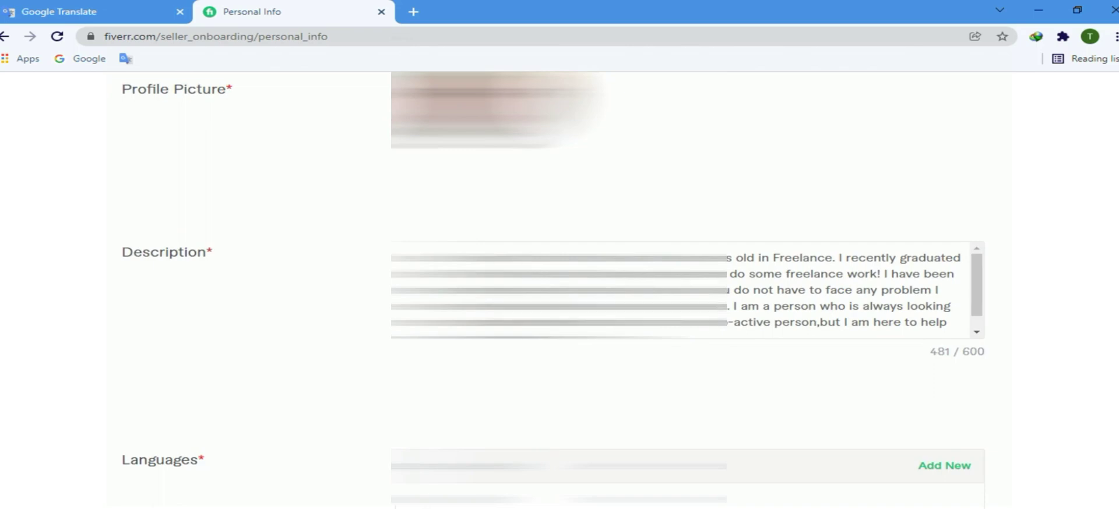
{"action": "left_click_drag", "start_coordinate": [394, 257], "coordinate": [946, 289]}
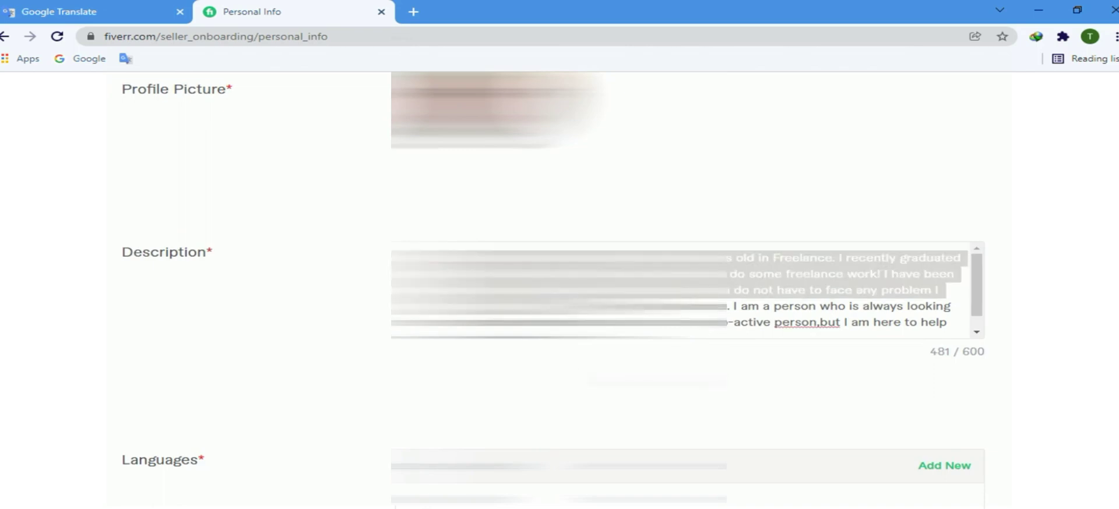
Step: Compare the profile description with its source text in Google Translate and return to the Fiverr form
{"action": "key", "text": "ctrl+shift+Tab"}
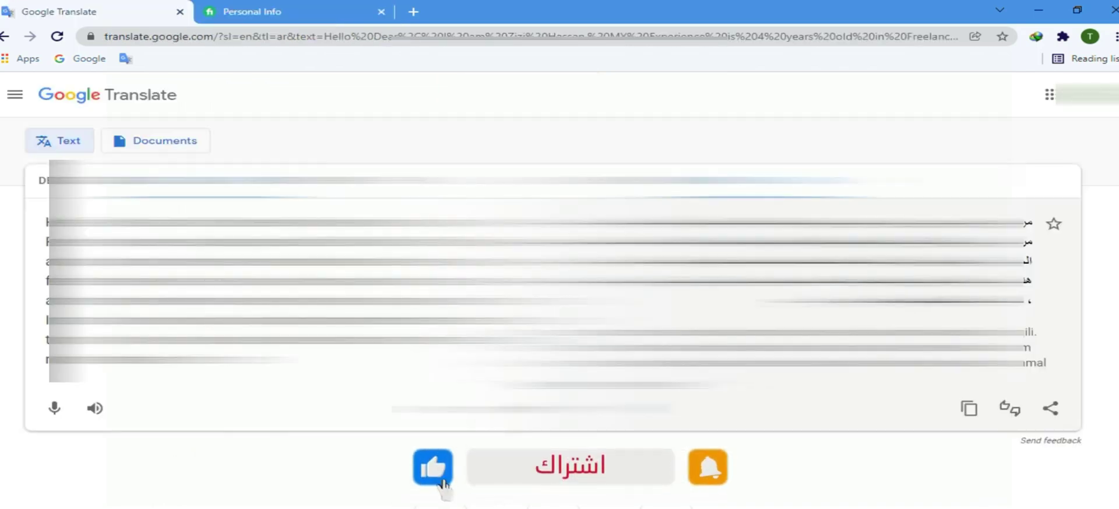
{"action": "left_click", "coordinate": [227, 11]}
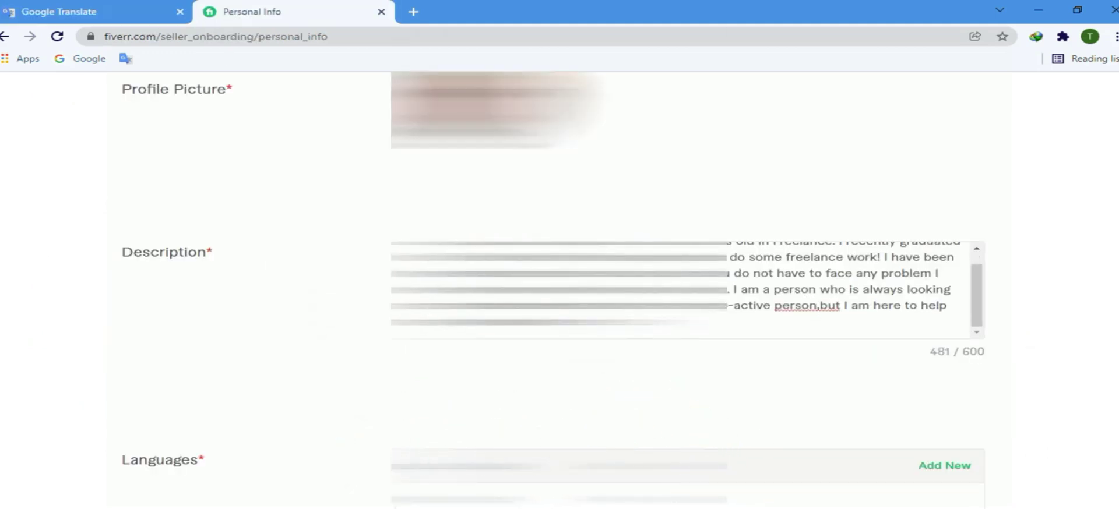
{"action": "left_click", "coordinate": [39, 13]}
{"action": "left_click_drag", "start_coordinate": [297, 360], "coordinate": [15, 222]}
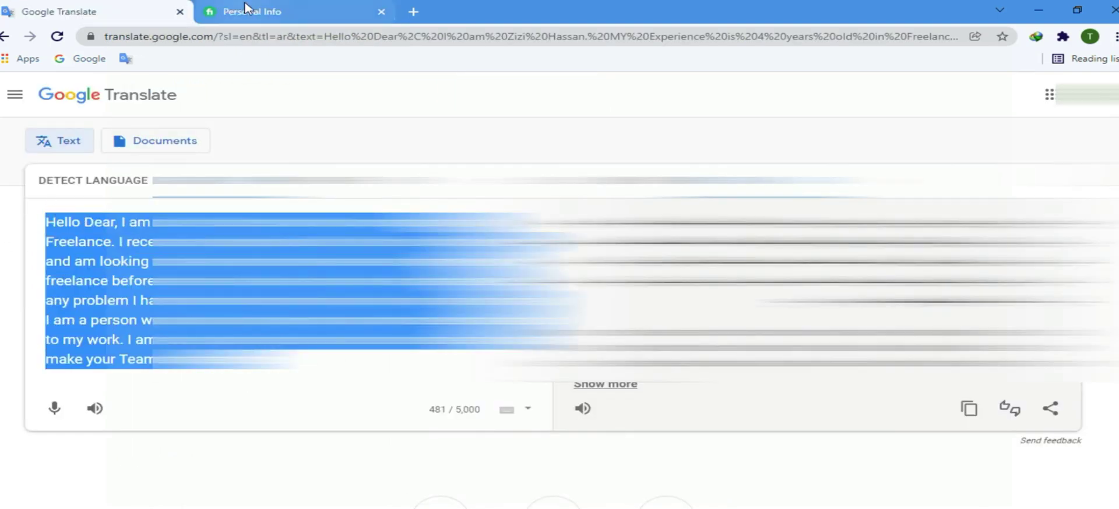
{"action": "left_click", "coordinate": [314, 10]}
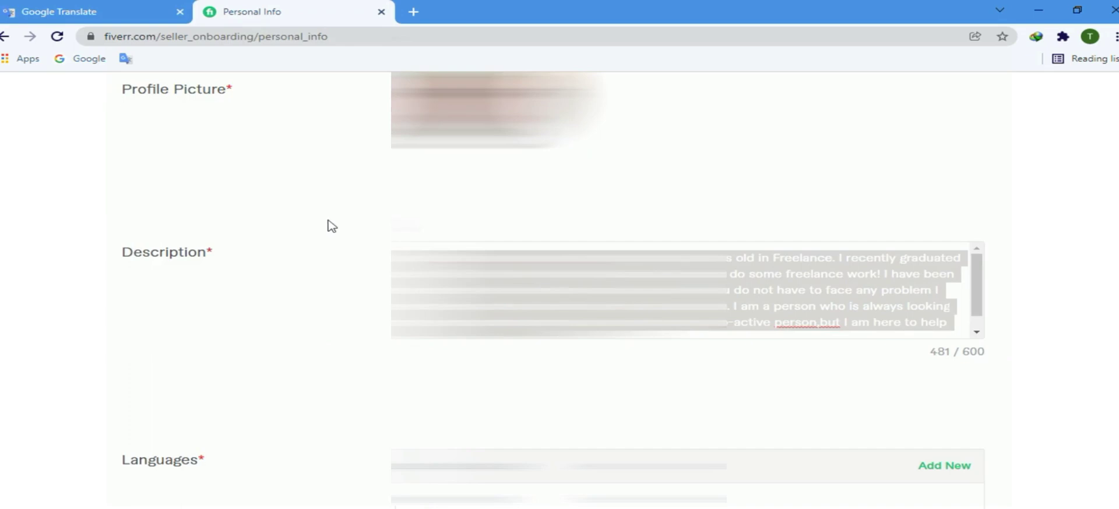
Step: Check the description and the English and Arabic language levels, and continue to the Professional Info page
{"action": "scroll", "coordinate": [687, 291], "scroll_direction": "up", "scroll_amount": 1}
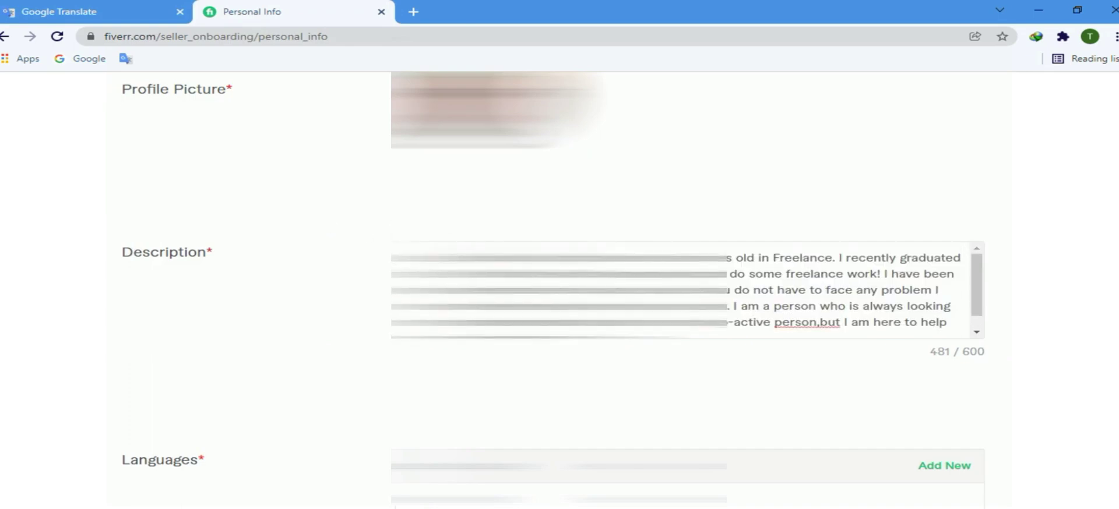
{"action": "scroll", "coordinate": [553, 292], "scroll_direction": "up", "scroll_amount": 5}
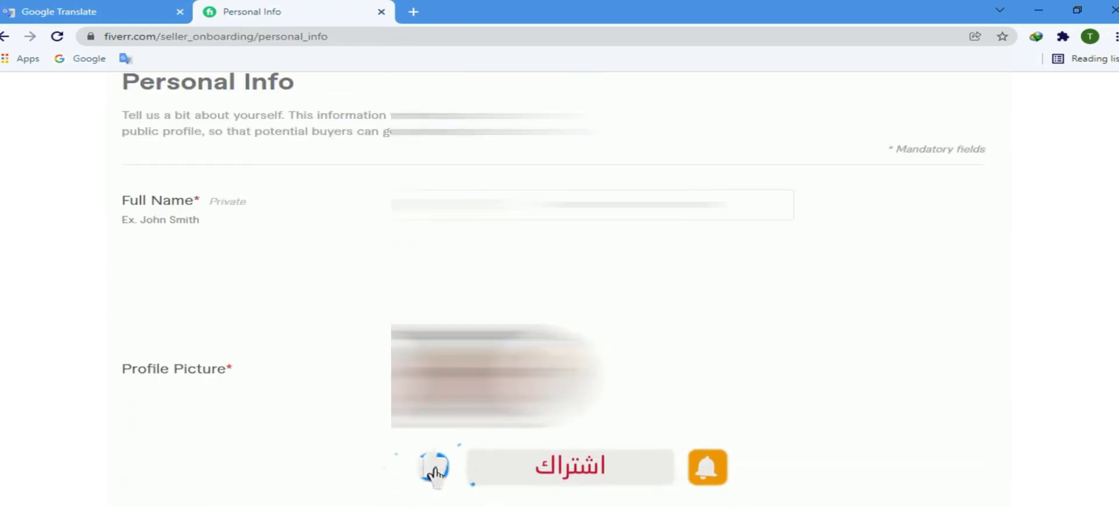
{"action": "scroll", "coordinate": [559, 292], "scroll_direction": "down", "scroll_amount": 4}
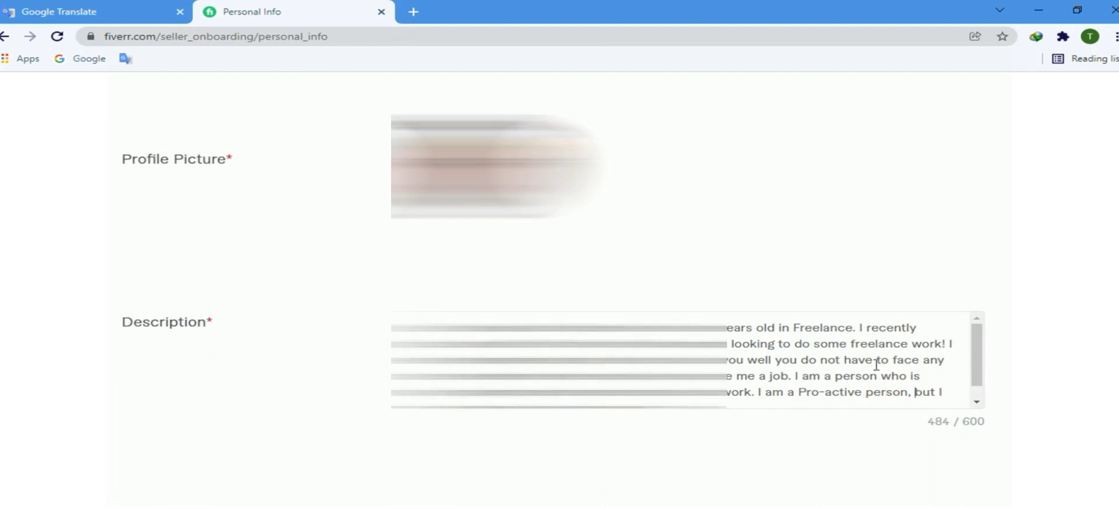
{"action": "scroll", "coordinate": [761, 387], "scroll_direction": "down", "scroll_amount": 1}
{"action": "scroll", "coordinate": [1000, 350], "scroll_direction": "down", "scroll_amount": 3}
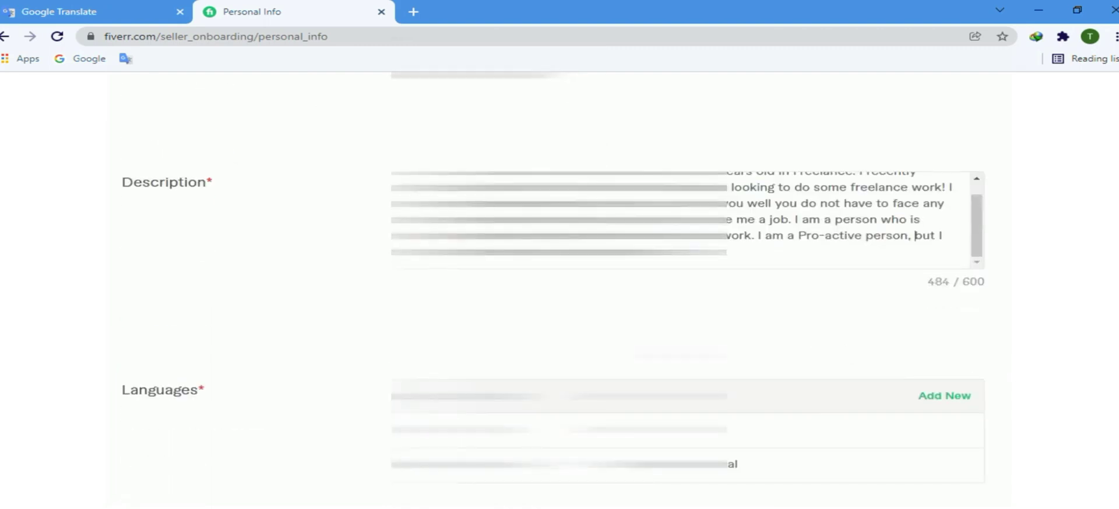
{"action": "scroll", "coordinate": [780, 292], "scroll_direction": "down", "scroll_amount": 2}
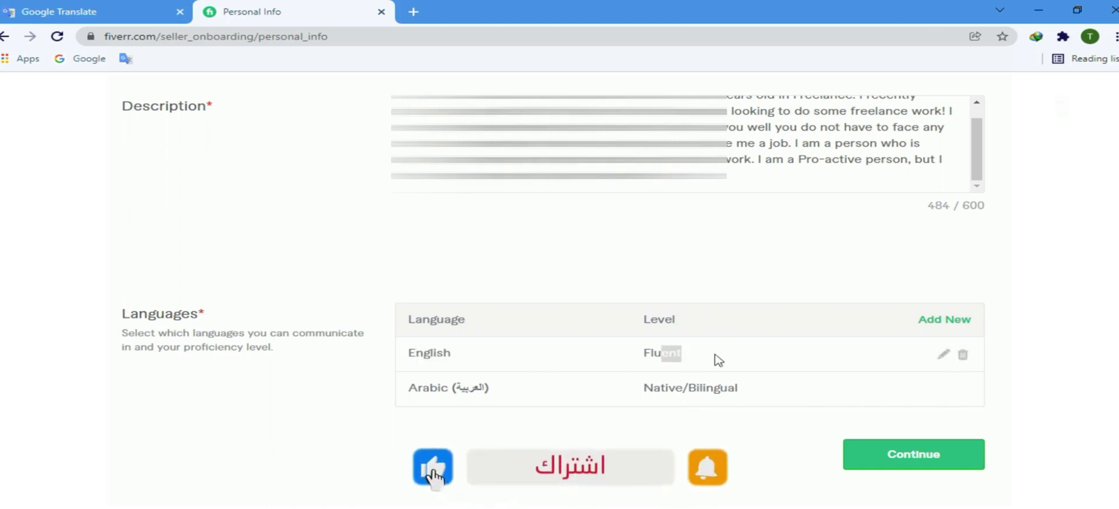
{"action": "left_click_drag", "start_coordinate": [410, 388], "coordinate": [525, 392]}
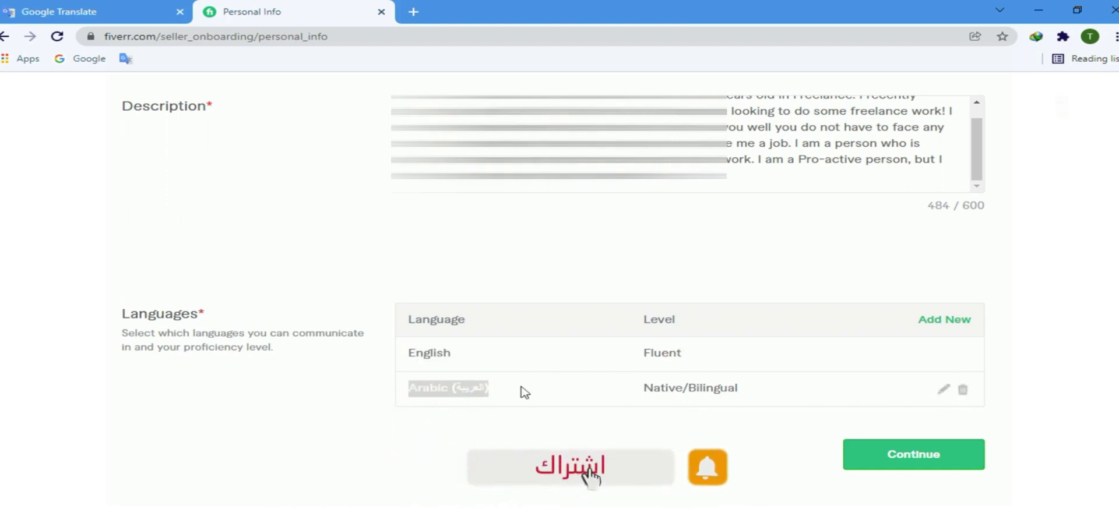
{"action": "left_click", "coordinate": [644, 388]}
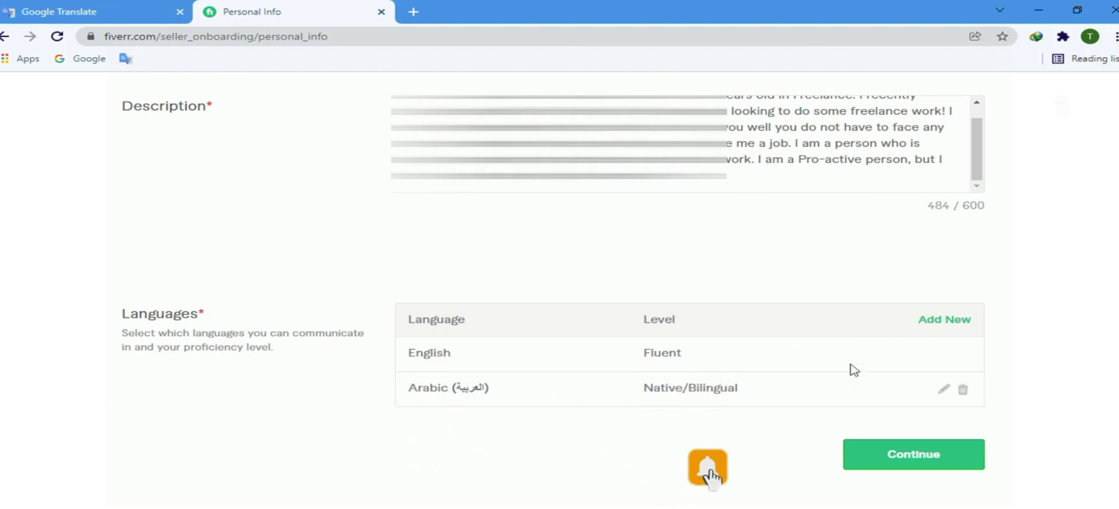
{"action": "left_click", "coordinate": [871, 455]}
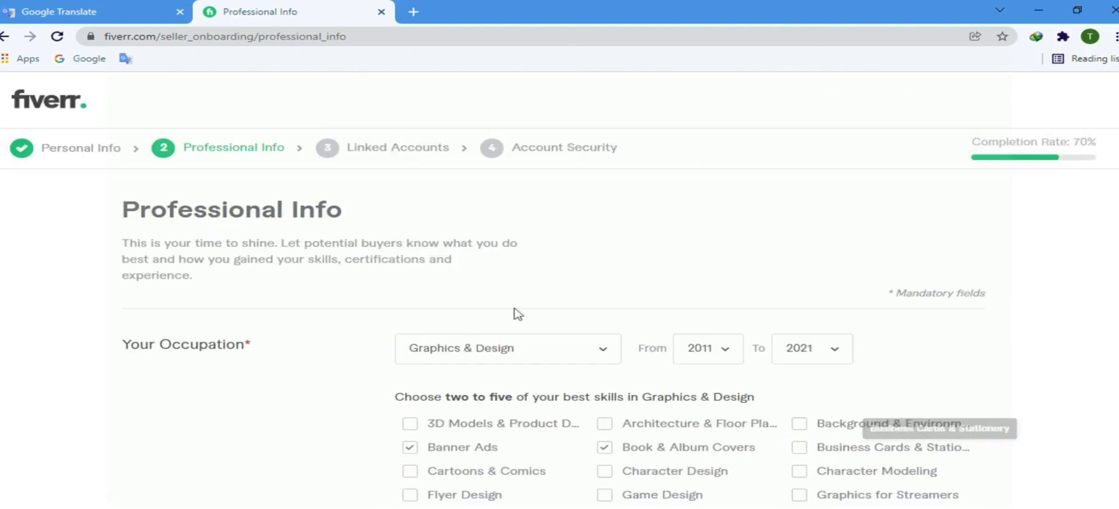
Step: In the Graphics & Design occupation, replace the Book & Album Covers skill with Flyer Design
{"action": "scroll", "coordinate": [513, 314], "scroll_direction": "down", "scroll_amount": 4}
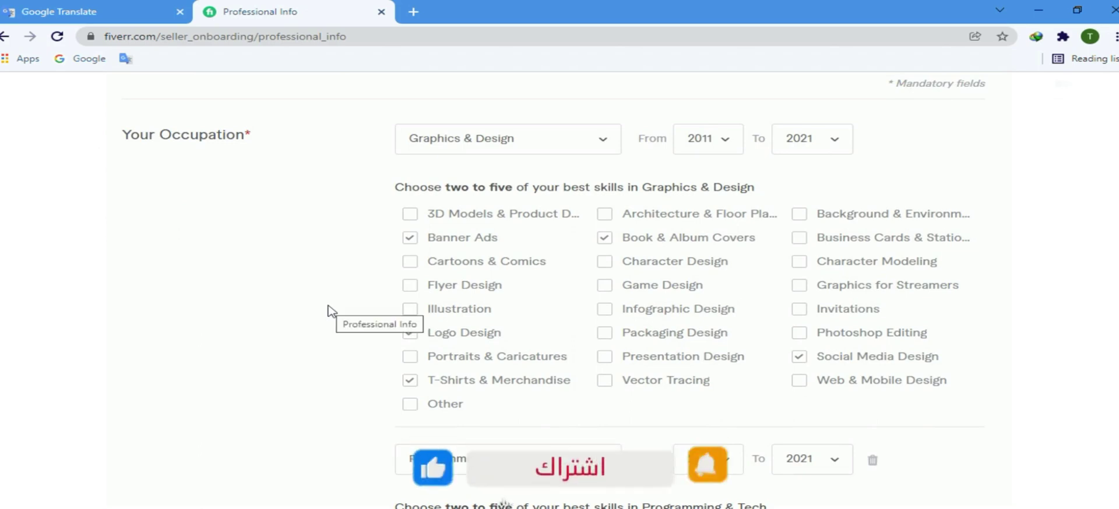
{"action": "left_click", "coordinate": [551, 150]}
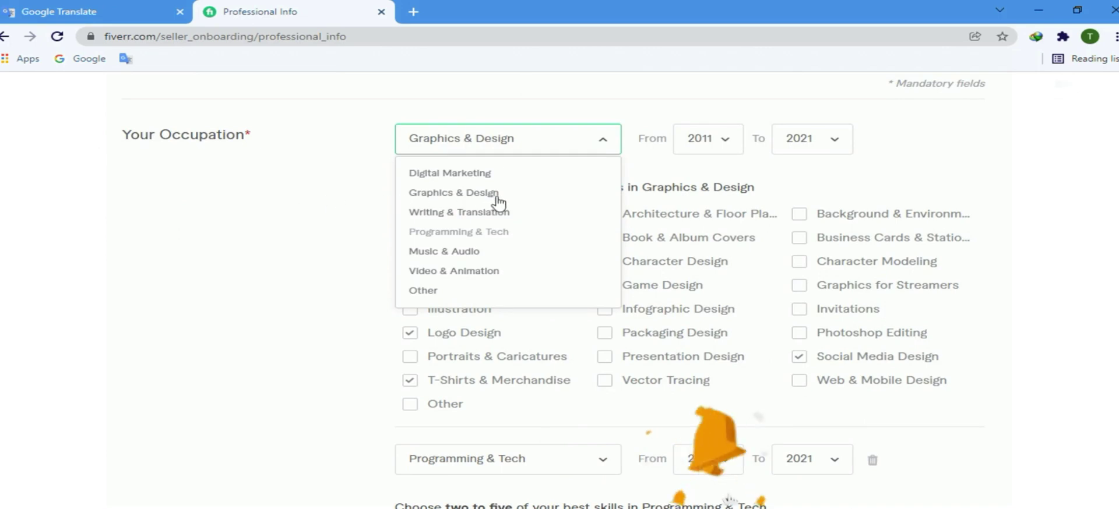
{"action": "left_click", "coordinate": [301, 196]}
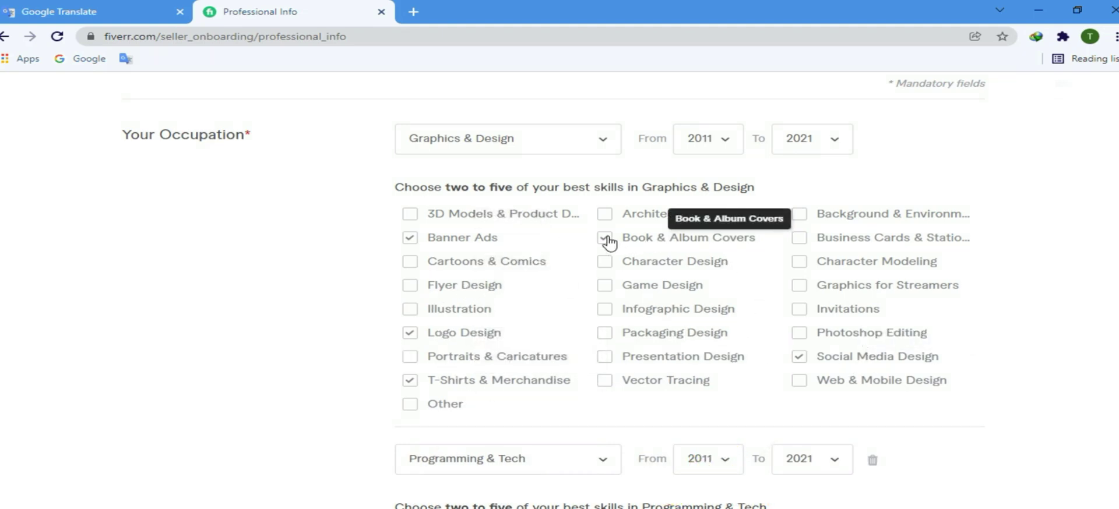
{"action": "left_click", "coordinate": [410, 286]}
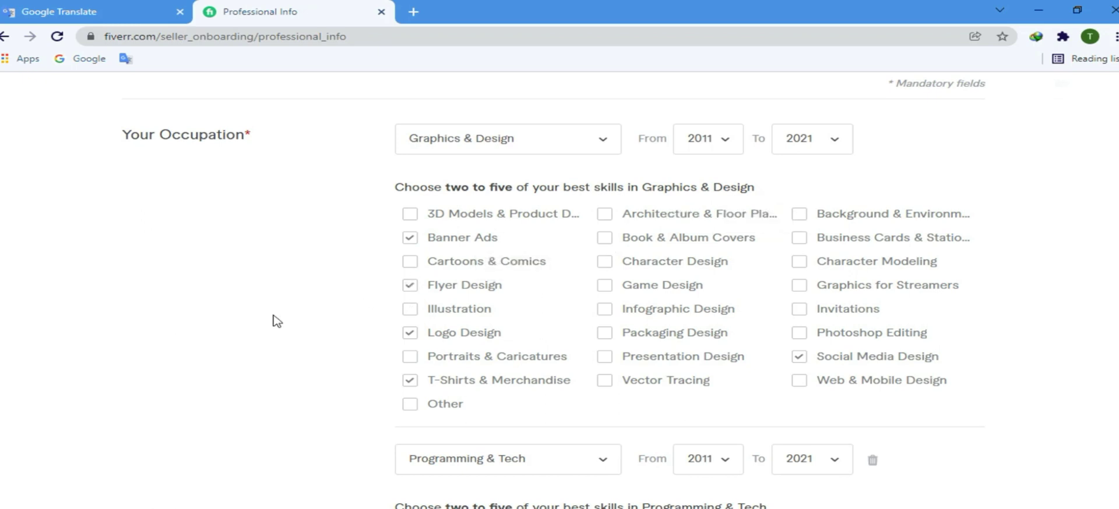
Step: Replace the Banner Ads skill with Business Cards & Stationery in the Graphics & Design occupation
{"action": "scroll", "coordinate": [286, 327], "scroll_direction": "down", "scroll_amount": 1}
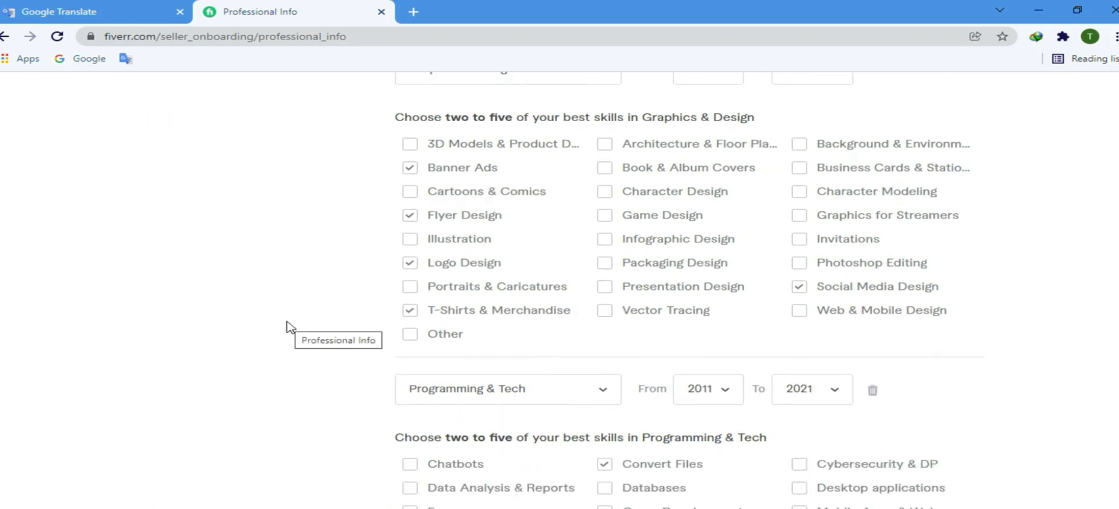
{"action": "scroll", "coordinate": [326, 315], "scroll_direction": "up", "scroll_amount": 1}
{"action": "scroll", "coordinate": [326, 291], "scroll_direction": "up", "scroll_amount": 1}
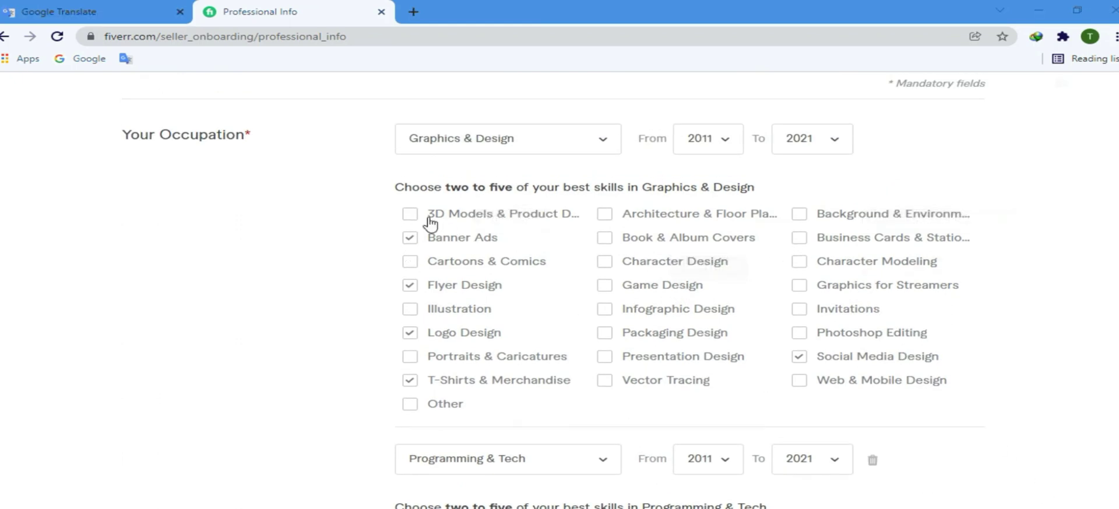
{"action": "left_click", "coordinate": [798, 240]}
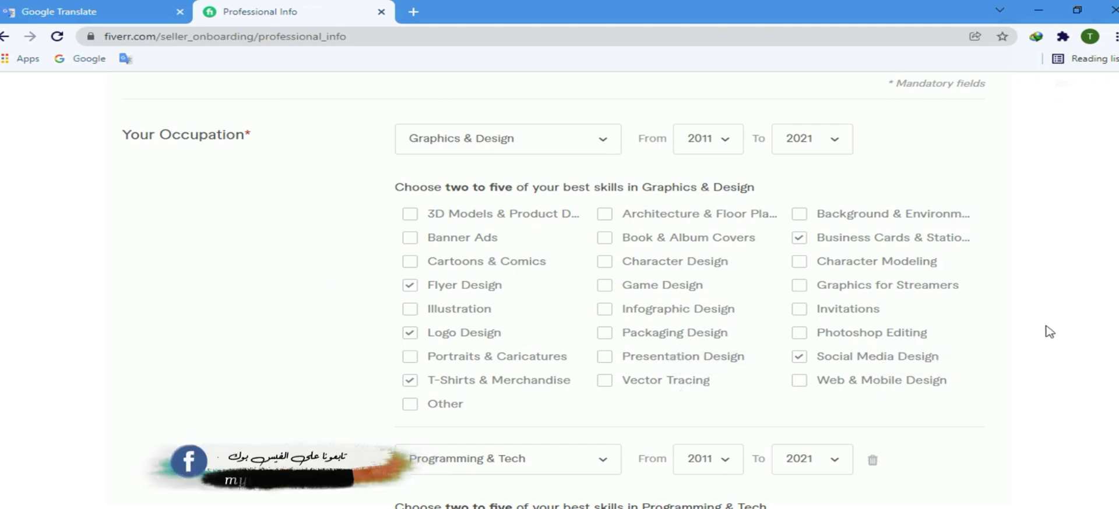
Step: Review the Programming & Tech occupation's selected skills and its available start years
{"action": "scroll", "coordinate": [1059, 356], "scroll_direction": "down", "scroll_amount": 3}
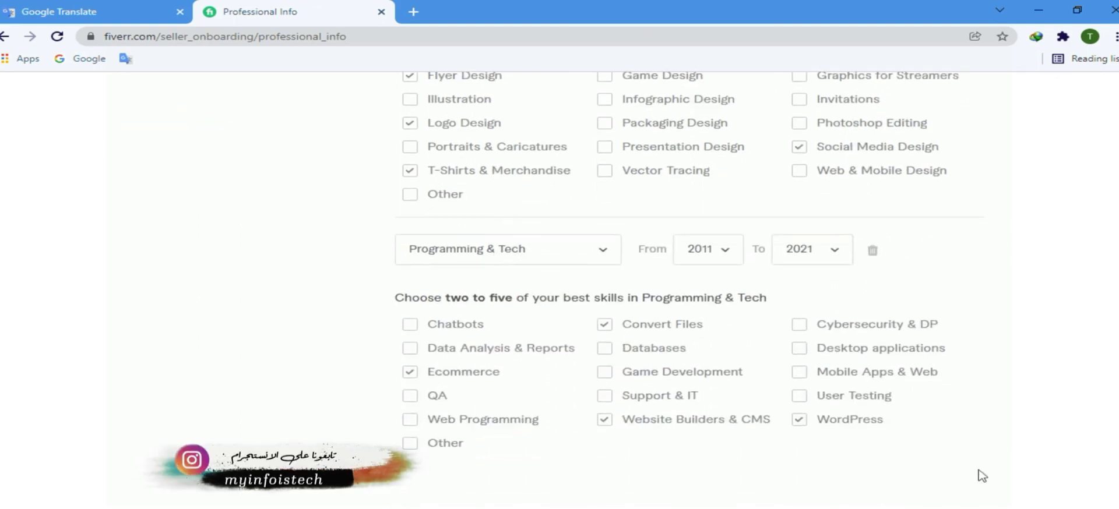
{"action": "scroll", "coordinate": [1043, 502], "scroll_direction": "down", "scroll_amount": 1}
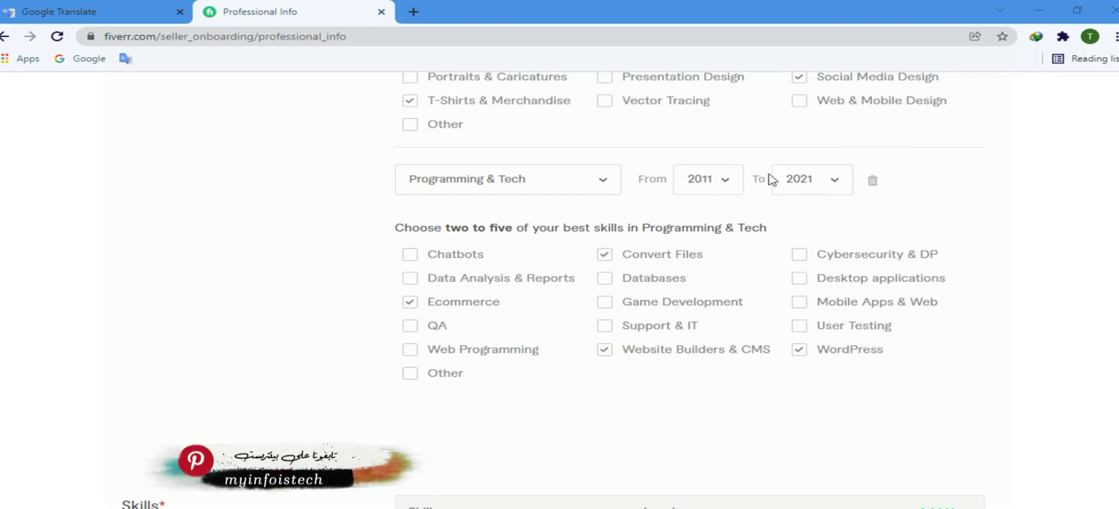
{"action": "left_click", "coordinate": [722, 189]}
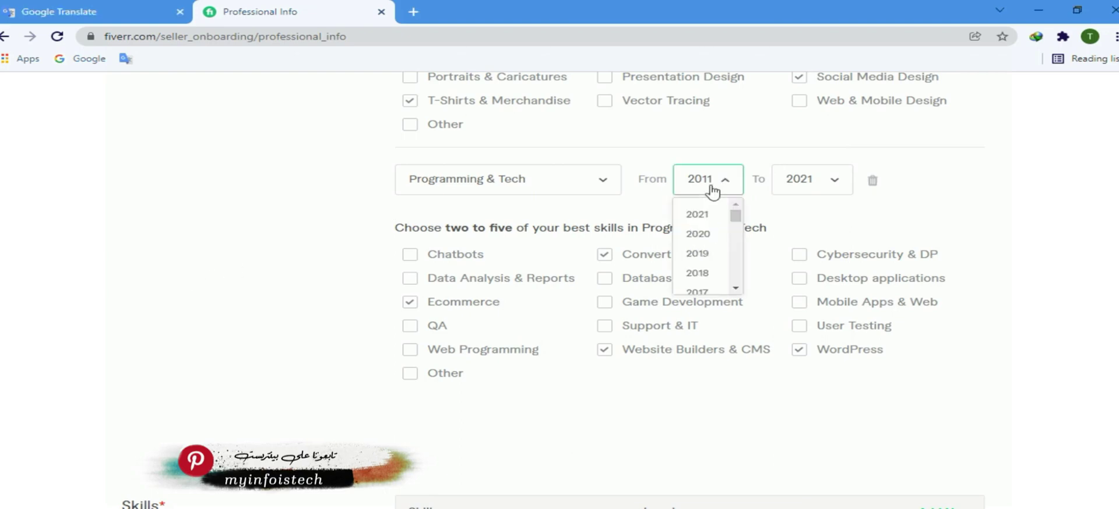
{"action": "left_click", "coordinate": [201, 243]}
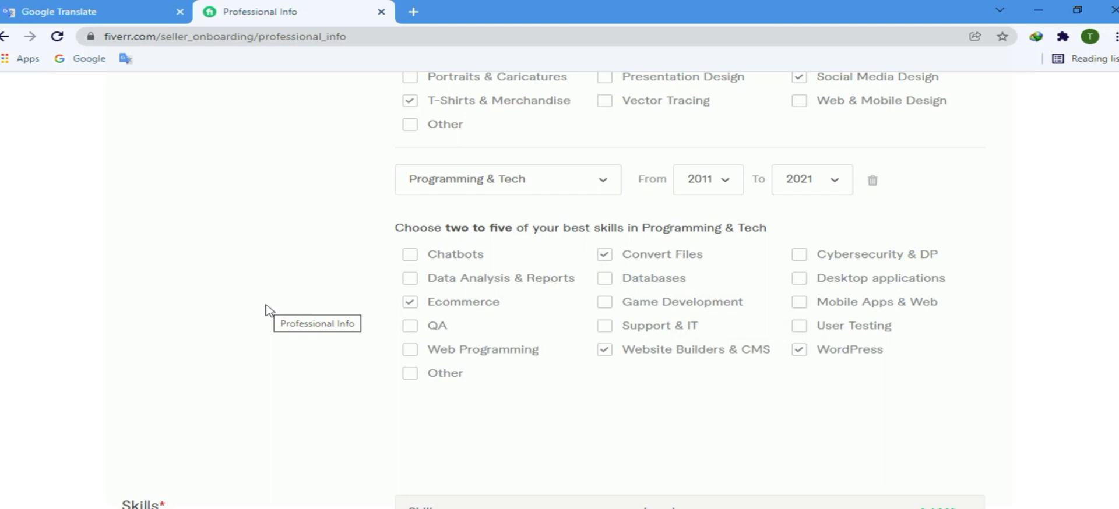
Step: Add Graphic design to the Skills list with the Expert experience level
{"action": "scroll", "coordinate": [266, 310], "scroll_direction": "down", "scroll_amount": 2}
{"action": "scroll", "coordinate": [265, 310], "scroll_direction": "up", "scroll_amount": 1}
{"action": "scroll", "coordinate": [266, 310], "scroll_direction": "down", "scroll_amount": 2}
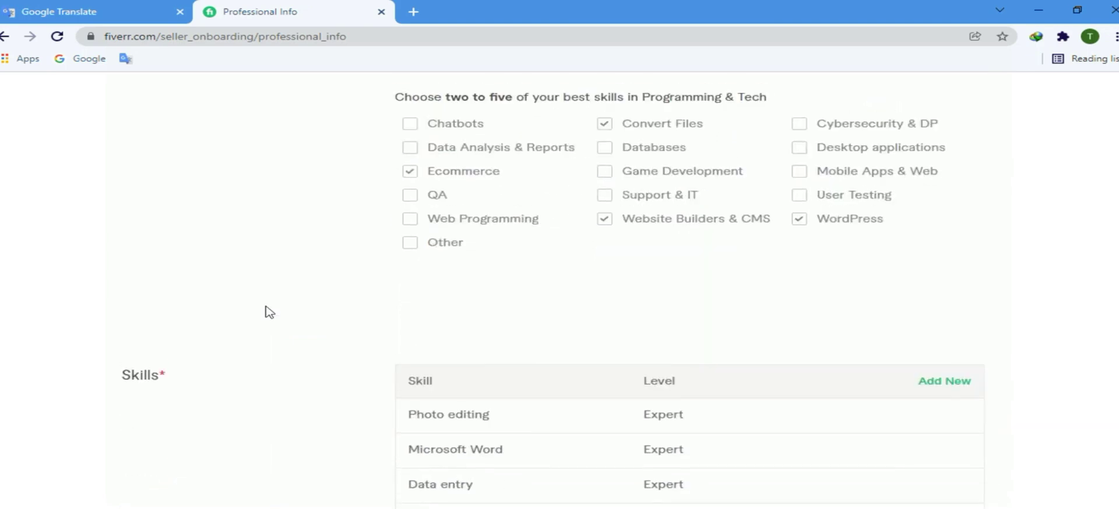
{"action": "scroll", "coordinate": [308, 307], "scroll_direction": "down", "scroll_amount": 2}
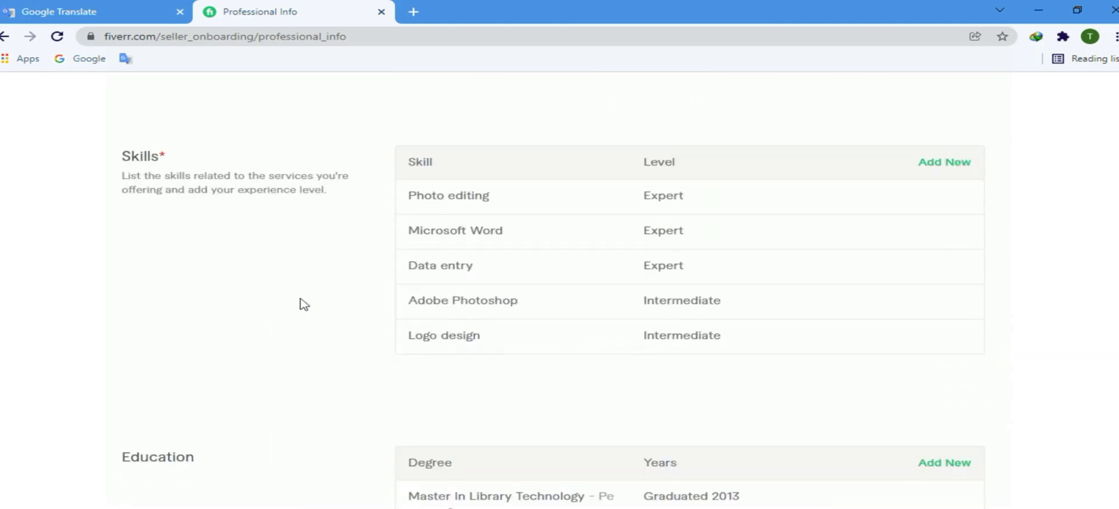
{"action": "left_click", "coordinate": [947, 165]}
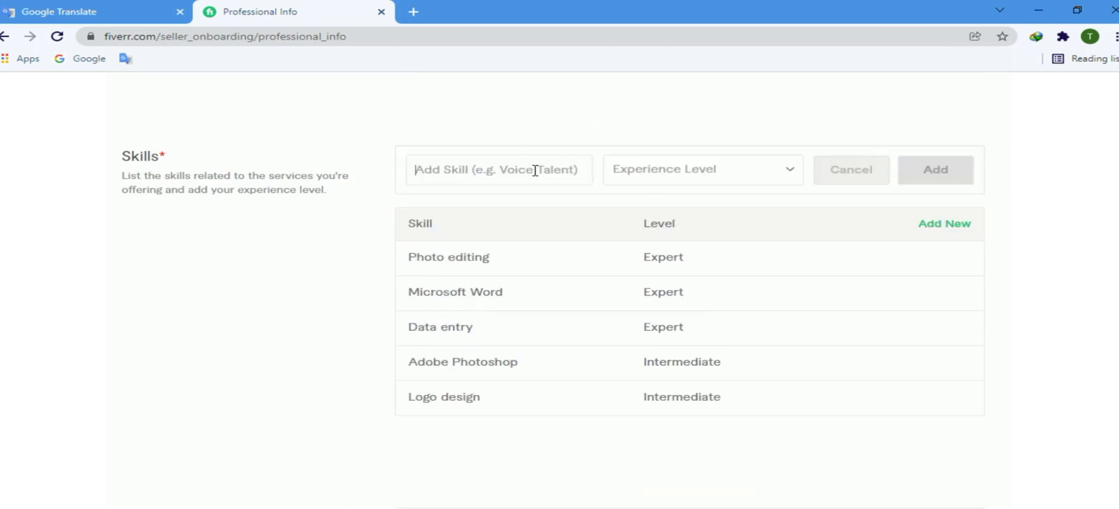
{"action": "type", "text": "Gra"}
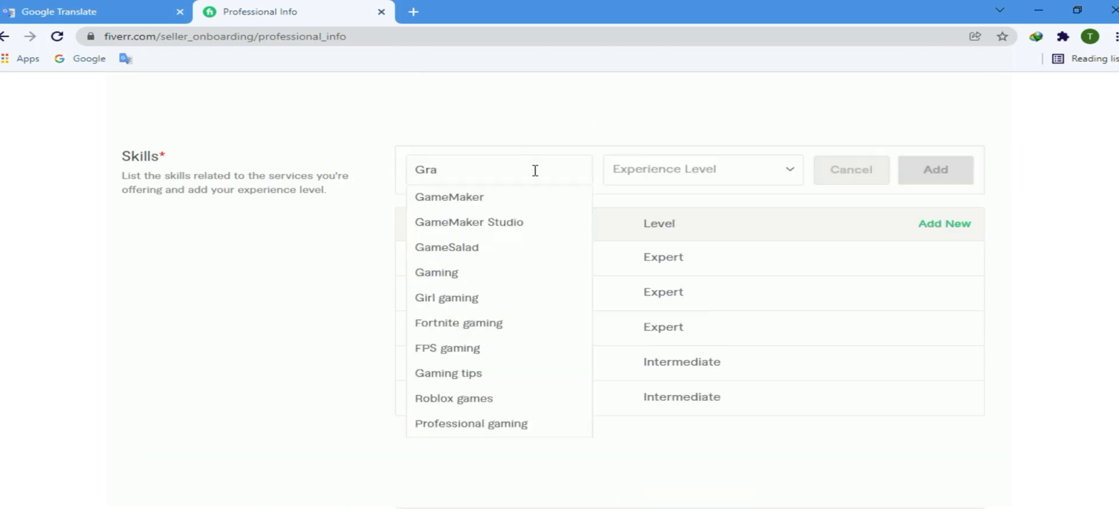
{"action": "type", "text": "ph"}
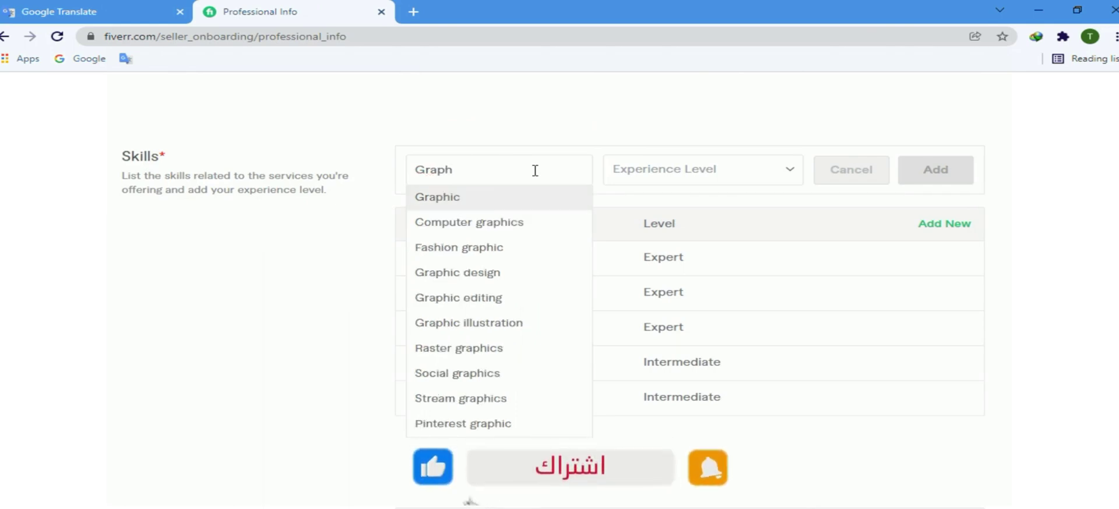
{"action": "type", "text": "i"}
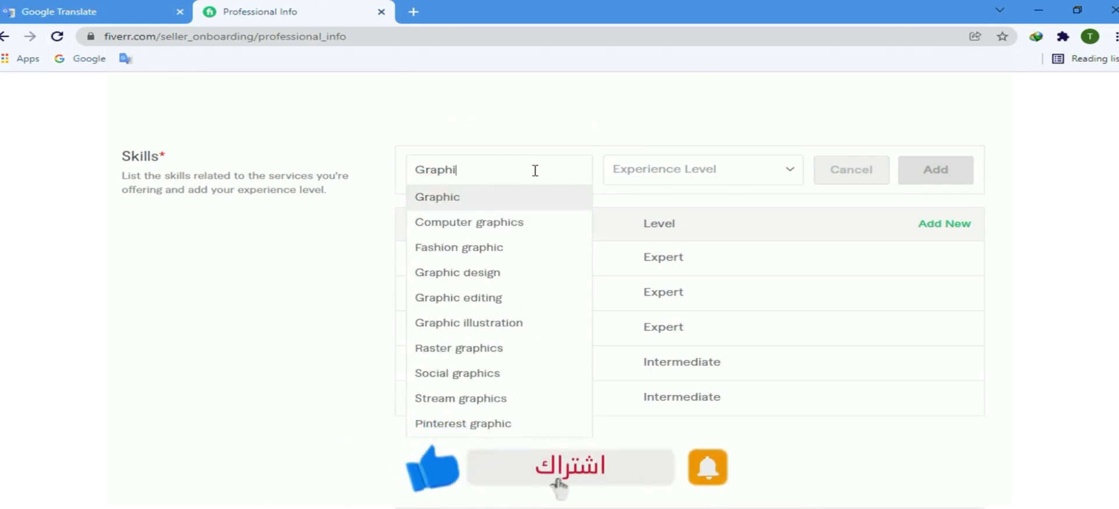
{"action": "type", "text": "c de"}
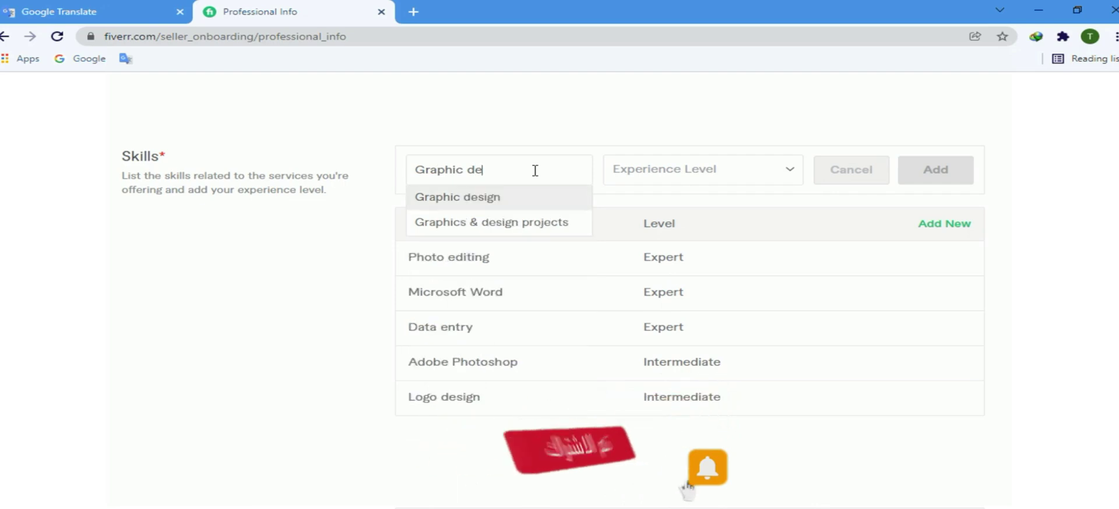
{"action": "left_click", "coordinate": [538, 202]}
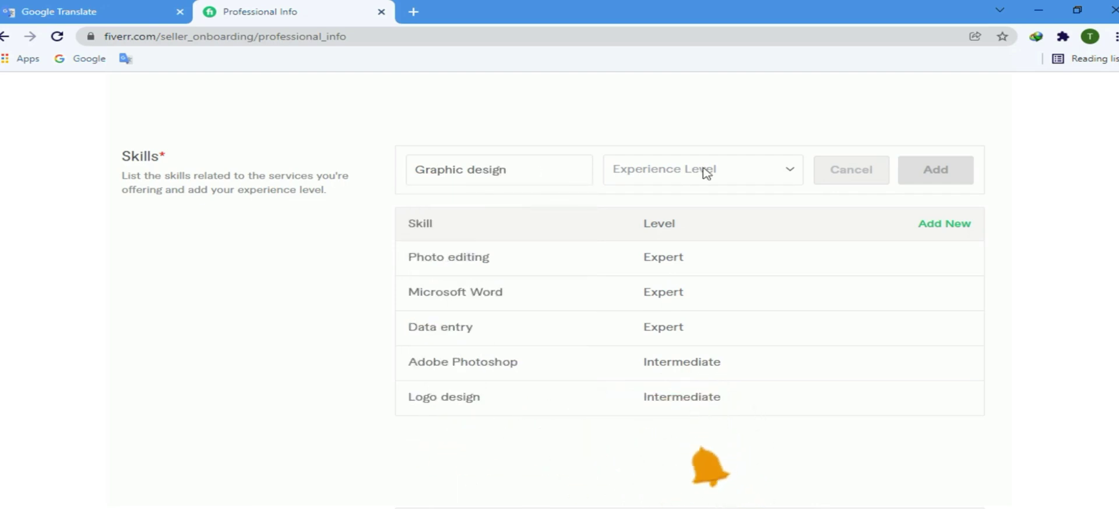
{"action": "left_click", "coordinate": [707, 170]}
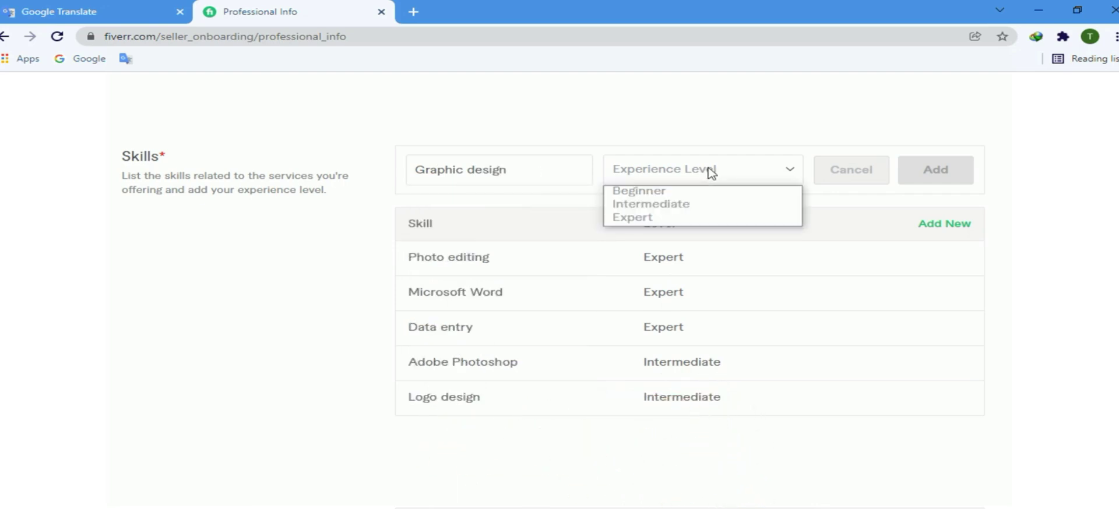
{"action": "left_click", "coordinate": [692, 218]}
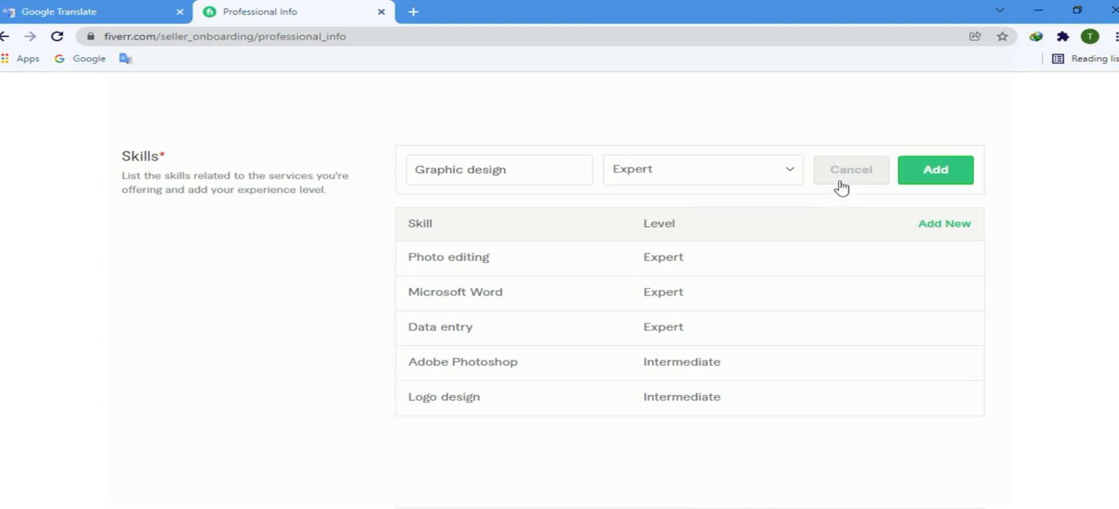
{"action": "left_click", "coordinate": [935, 171]}
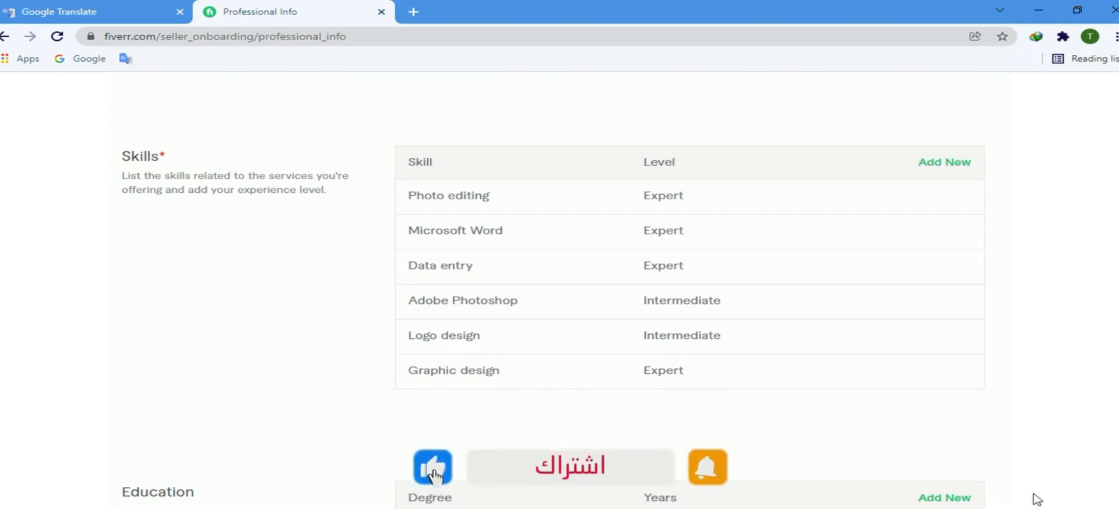
Step: Add Transcripts to the Skills list with the Intermediate experience level
{"action": "scroll", "coordinate": [1037, 500], "scroll_direction": "up", "scroll_amount": 1}
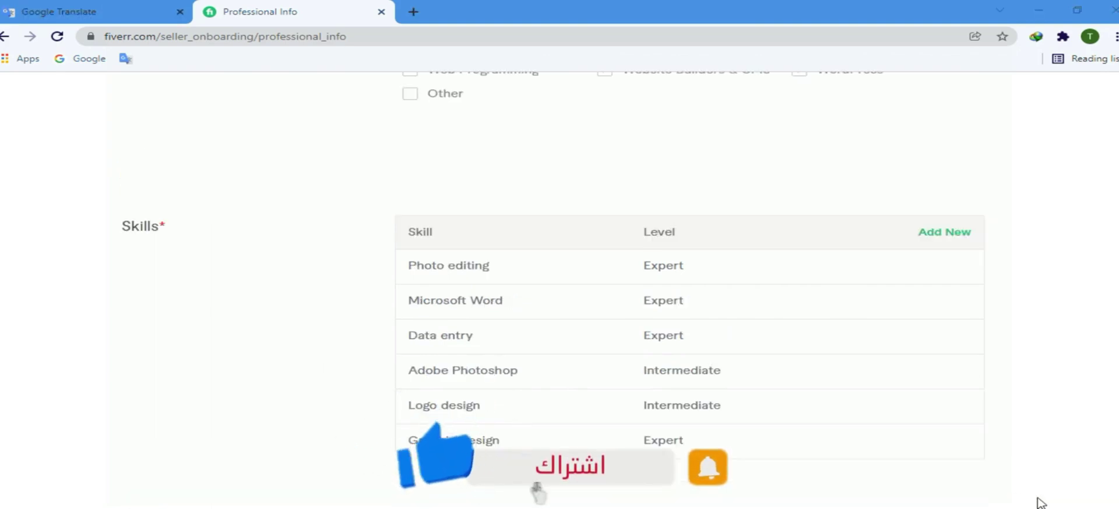
{"action": "left_click", "coordinate": [932, 236]}
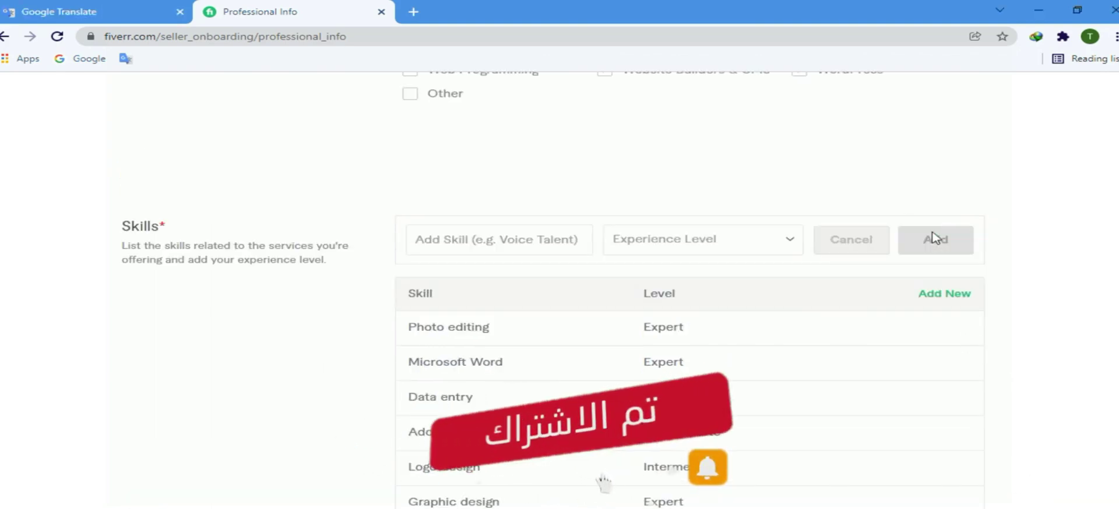
{"action": "left_click", "coordinate": [534, 245]}
{"action": "type", "text": "tra"}
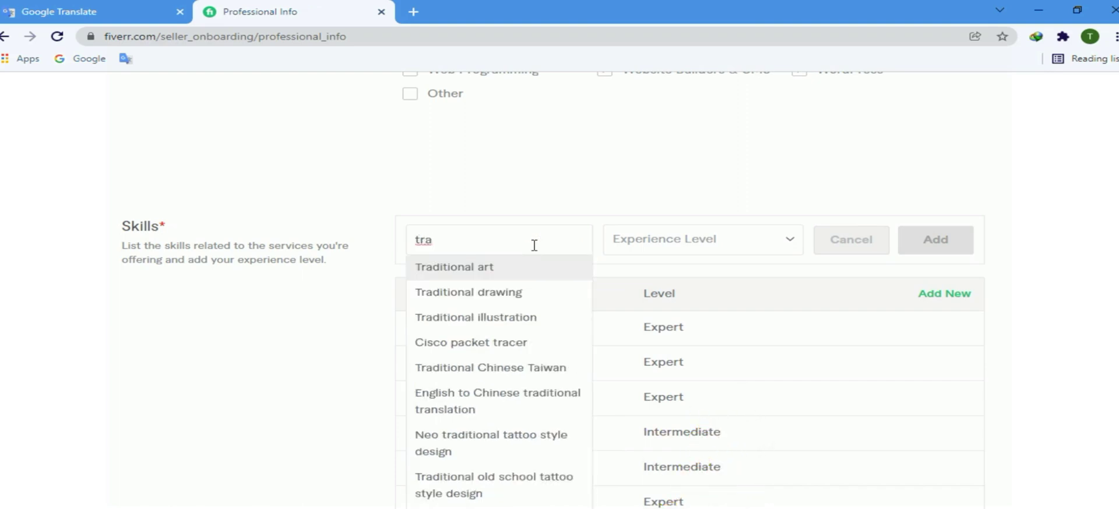
{"action": "type", "text": "n"}
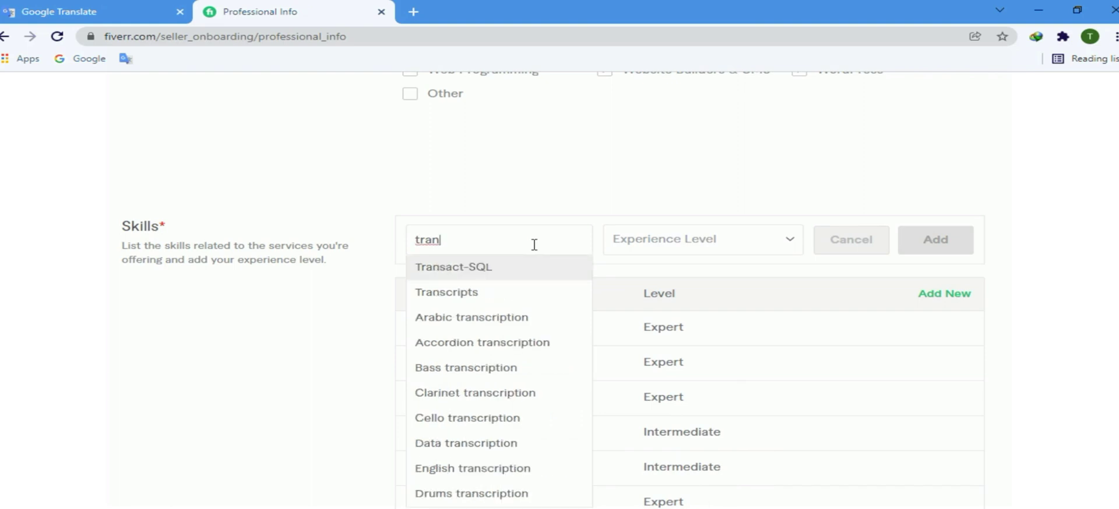
{"action": "left_click", "coordinate": [530, 292]}
{"action": "left_click", "coordinate": [716, 235]}
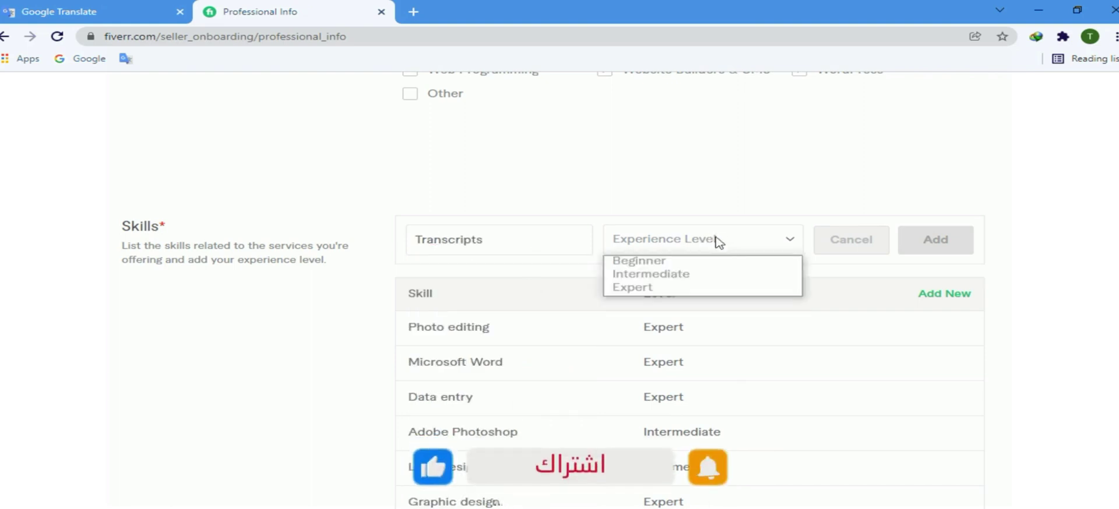
{"action": "left_click", "coordinate": [708, 275]}
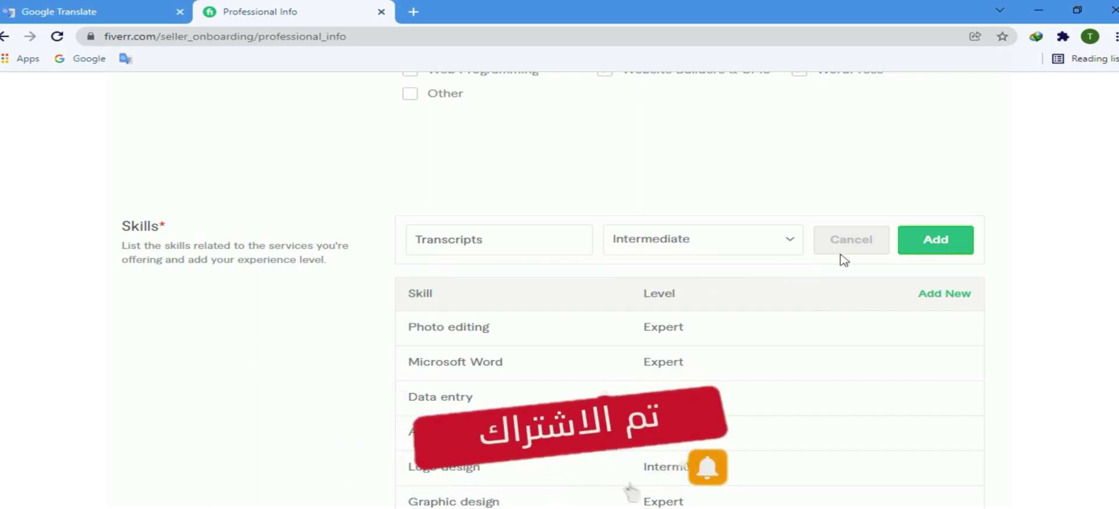
{"action": "left_click", "coordinate": [938, 253]}
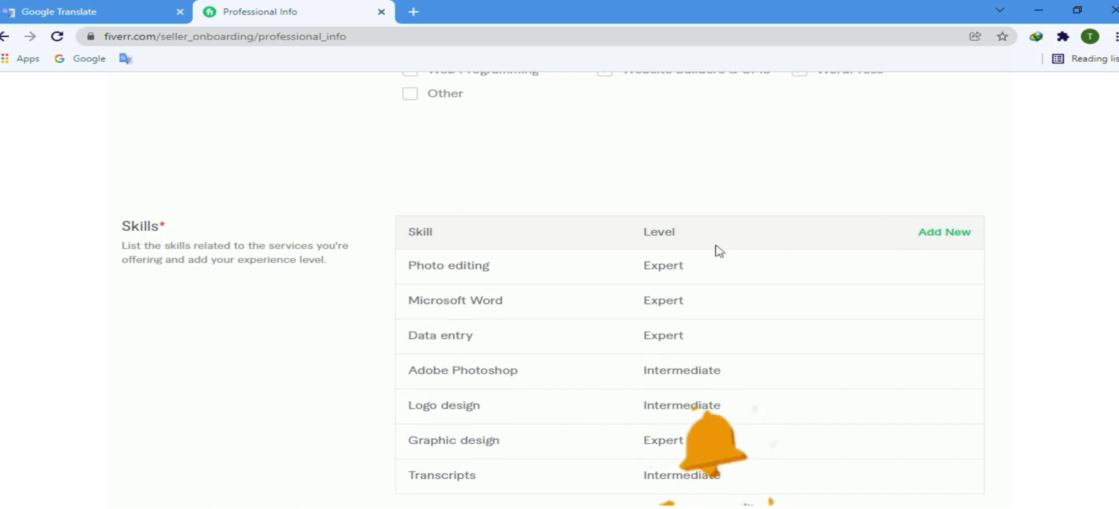
Step: Add Voice over as a skill with the Intermediate experience level
{"action": "left_click", "coordinate": [931, 238]}
{"action": "type", "text": "v"}
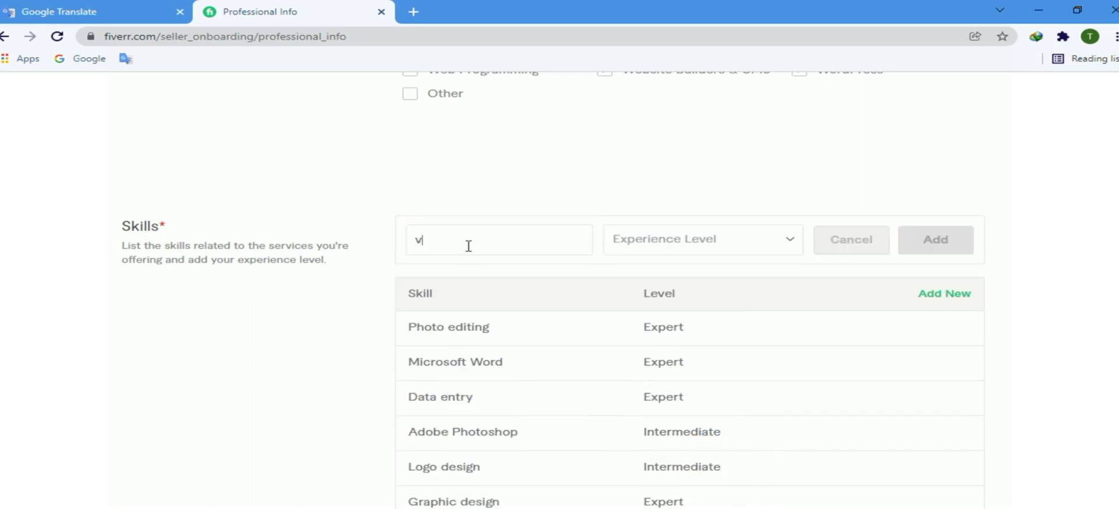
{"action": "type", "text": "oic"}
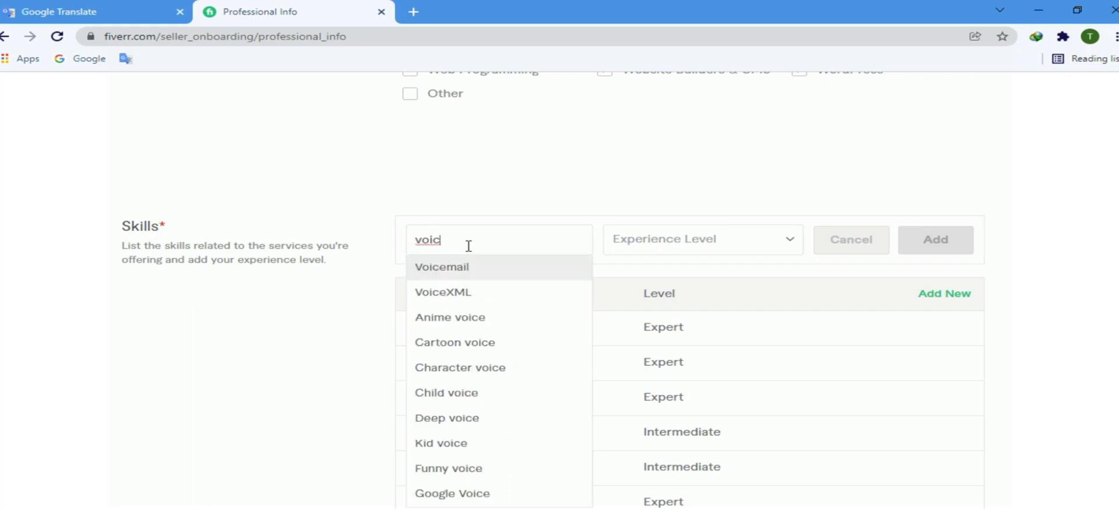
{"action": "type", "text": "e "}
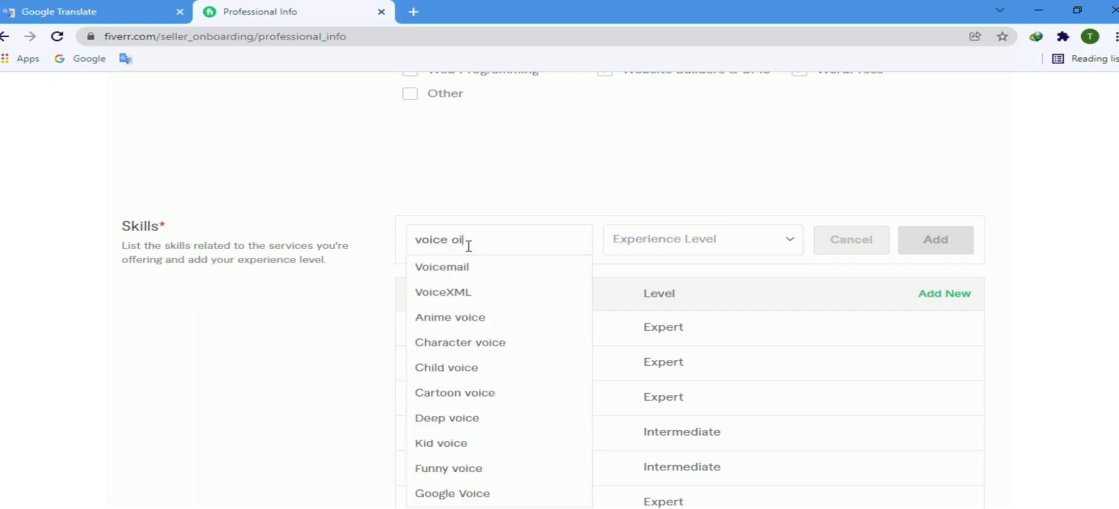
{"action": "type", "text": "over"}
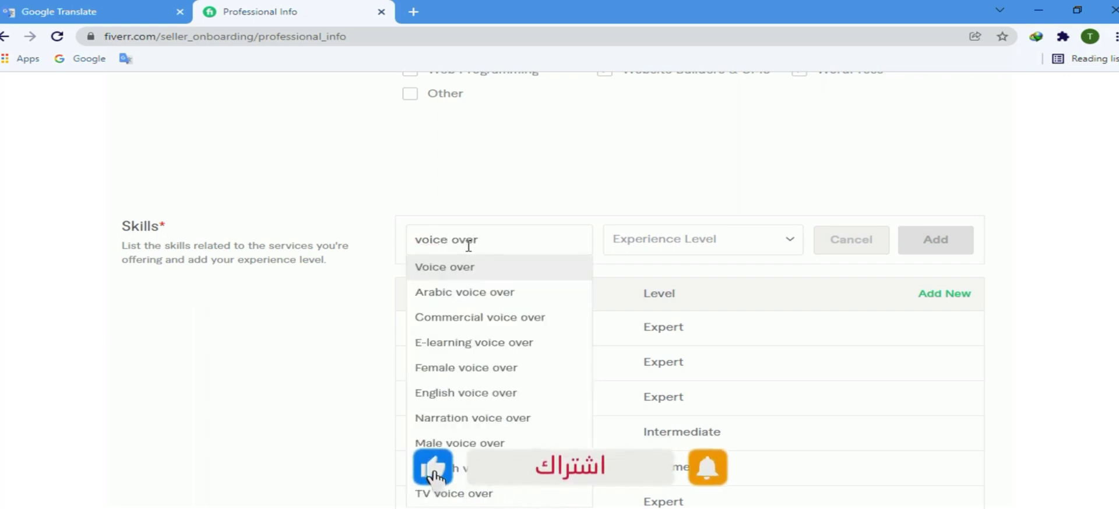
{"action": "left_click", "coordinate": [489, 267]}
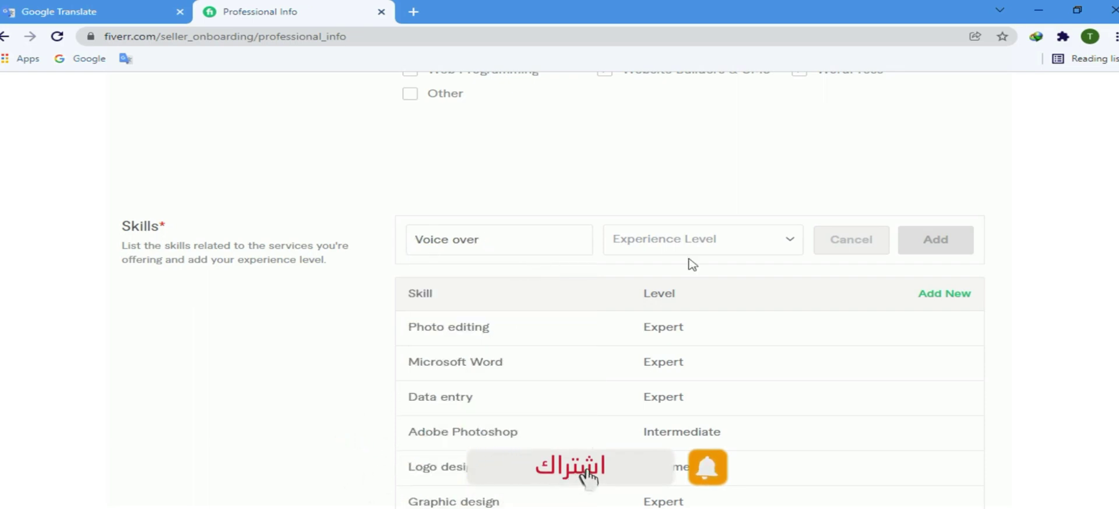
{"action": "left_click", "coordinate": [758, 246]}
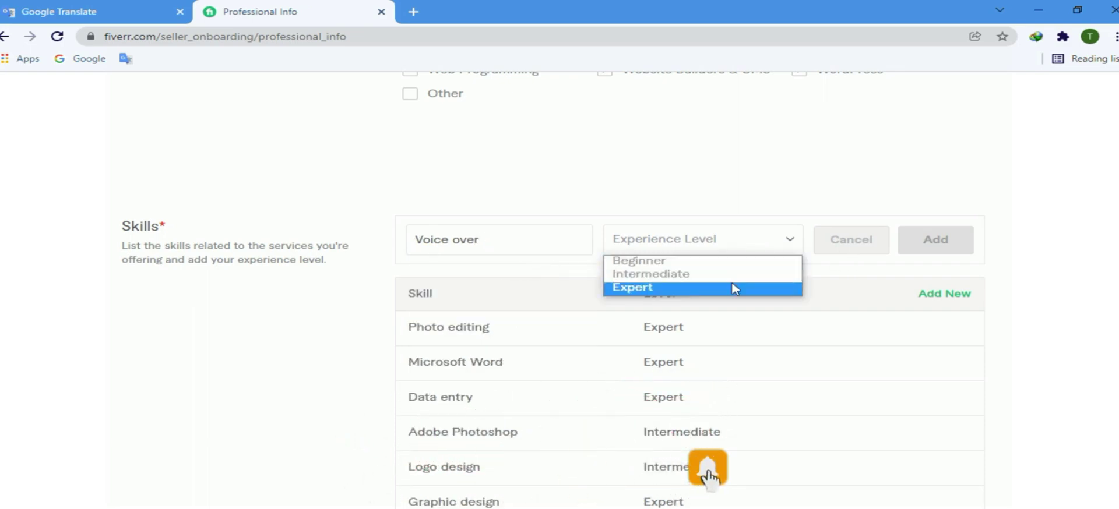
{"action": "left_click", "coordinate": [736, 275]}
{"action": "left_click", "coordinate": [935, 240]}
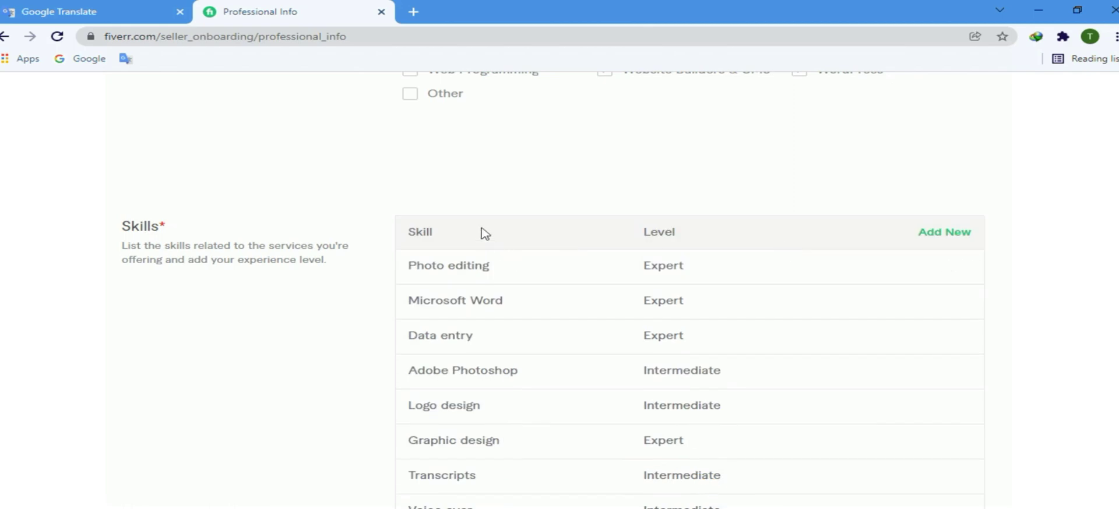
Step: Add Arabic voice over to the Skills list with the Expert experience level
{"action": "left_click", "coordinate": [927, 233]}
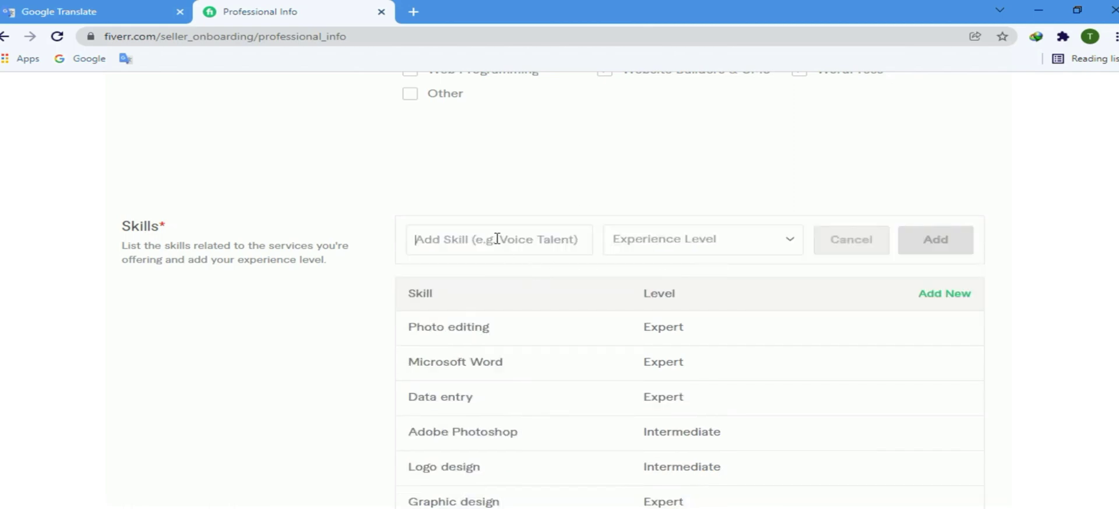
{"action": "type", "text": "voice "}
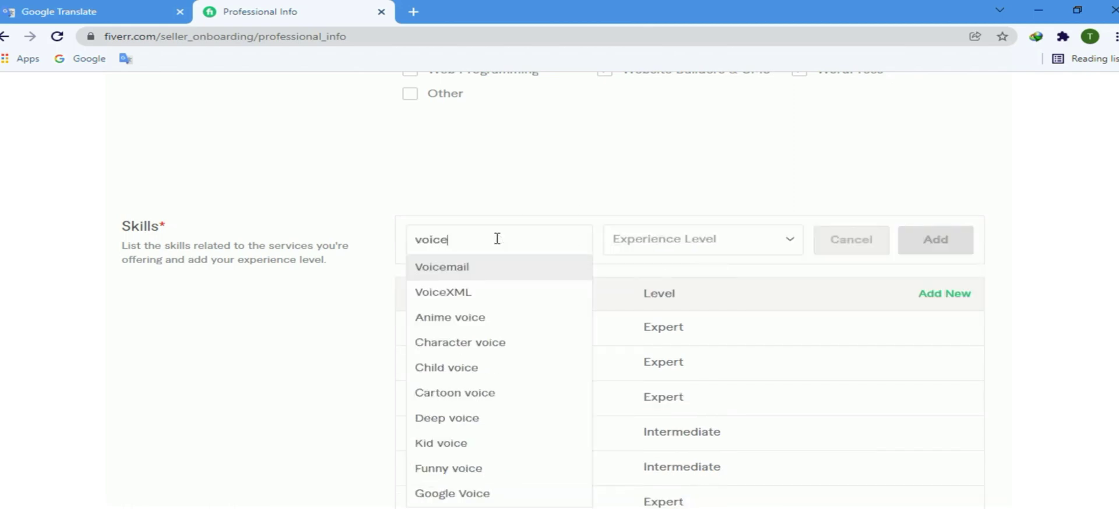
{"action": "type", "text": "over"}
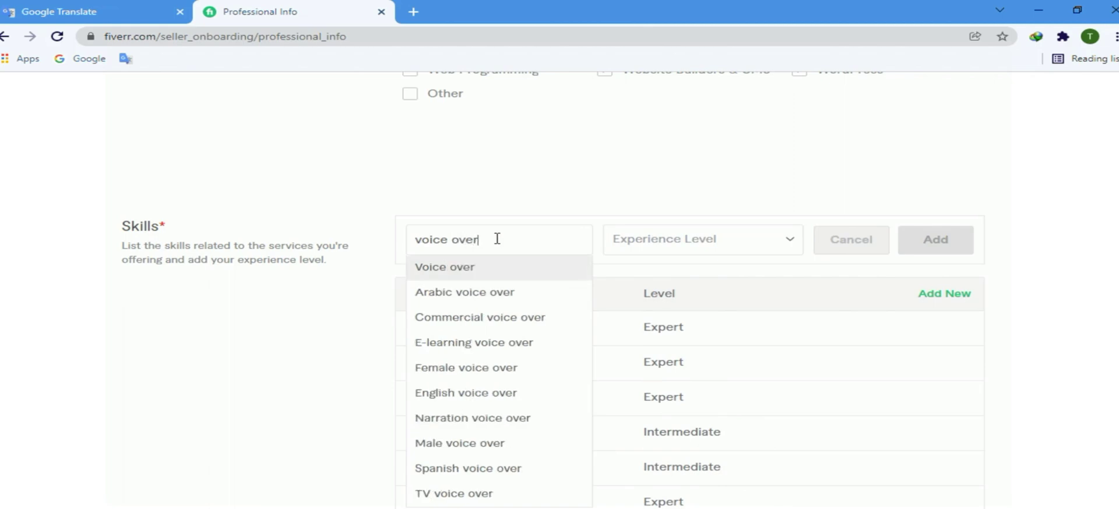
{"action": "left_click", "coordinate": [499, 292]}
{"action": "left_click", "coordinate": [697, 239]}
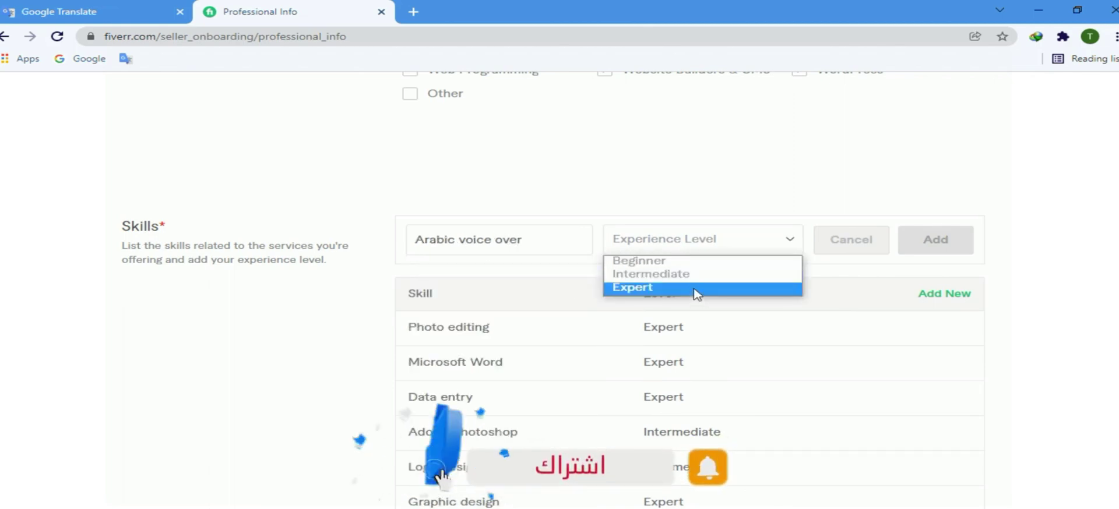
{"action": "left_click", "coordinate": [693, 288]}
{"action": "left_click", "coordinate": [934, 240]}
Step: Change the experience level of the existing Logo design skill to Expert and save the update
{"action": "scroll", "coordinate": [310, 377], "scroll_direction": "down", "scroll_amount": 2}
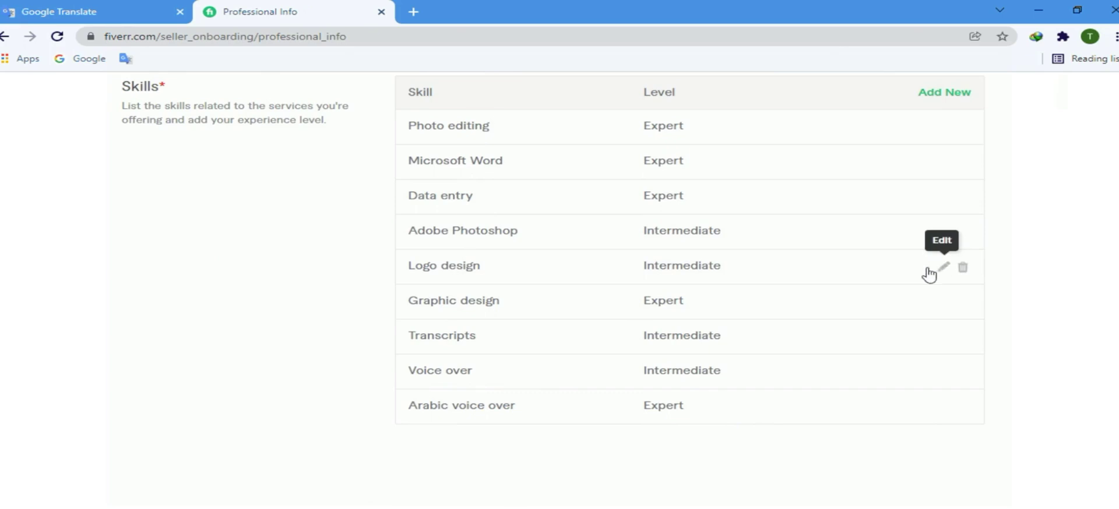
{"action": "left_click", "coordinate": [942, 267]}
{"action": "left_click", "coordinate": [943, 297]}
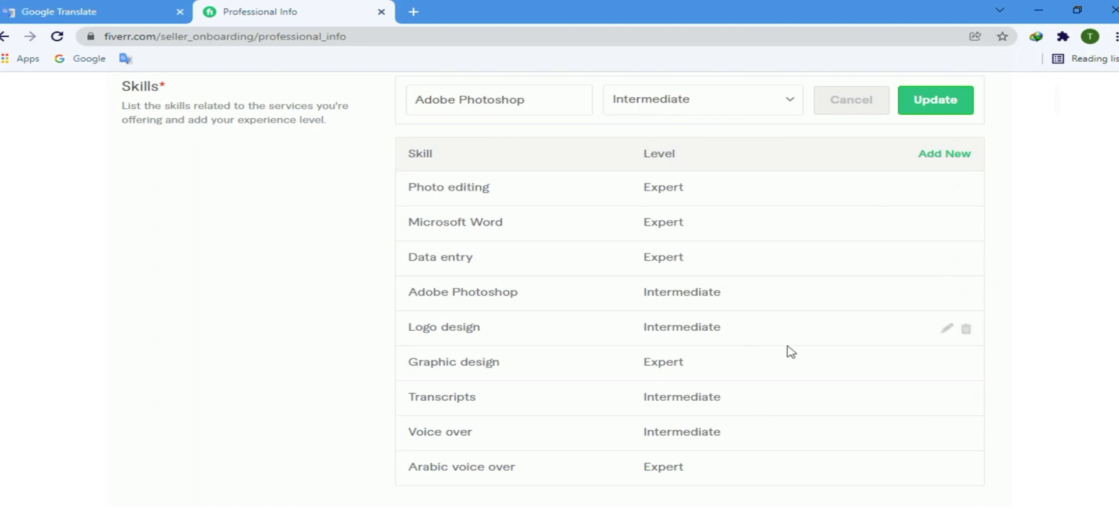
{"action": "left_click", "coordinate": [943, 333]}
{"action": "left_click", "coordinate": [789, 100]}
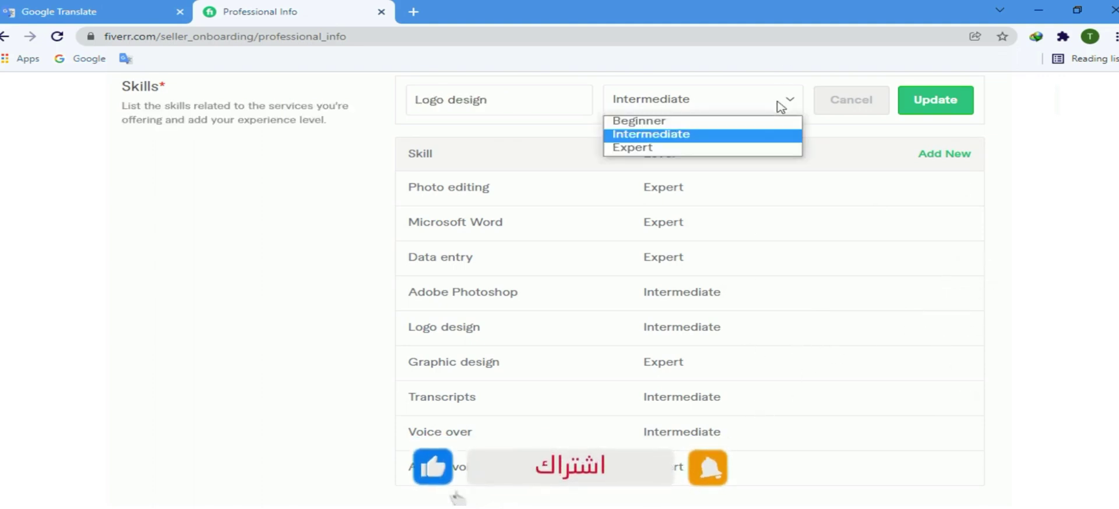
{"action": "left_click", "coordinate": [781, 147]}
{"action": "left_click", "coordinate": [915, 105]}
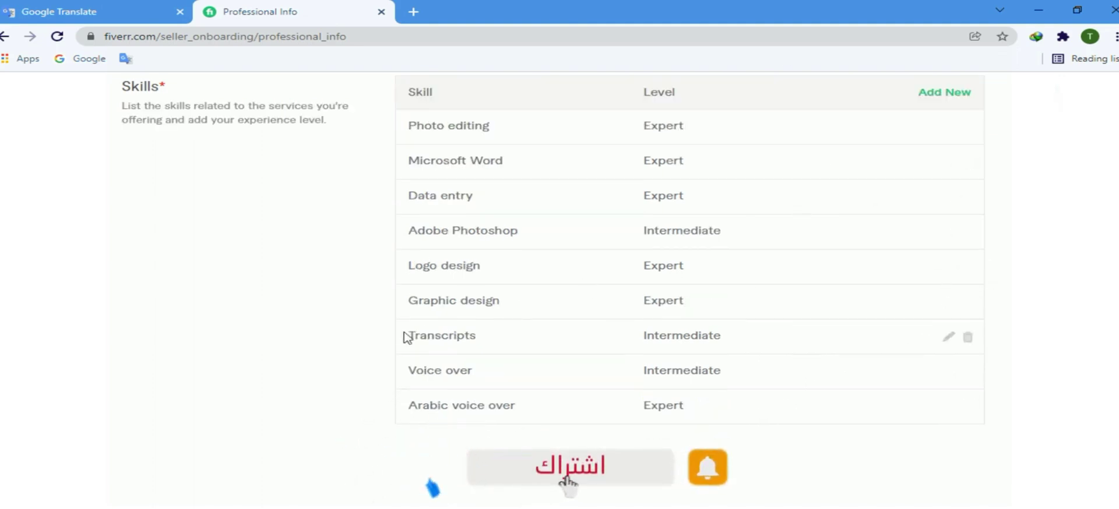
Step: Open the entry forms for a new education record and a new certification and examine their fields
{"action": "scroll", "coordinate": [286, 303], "scroll_direction": "down", "scroll_amount": 7}
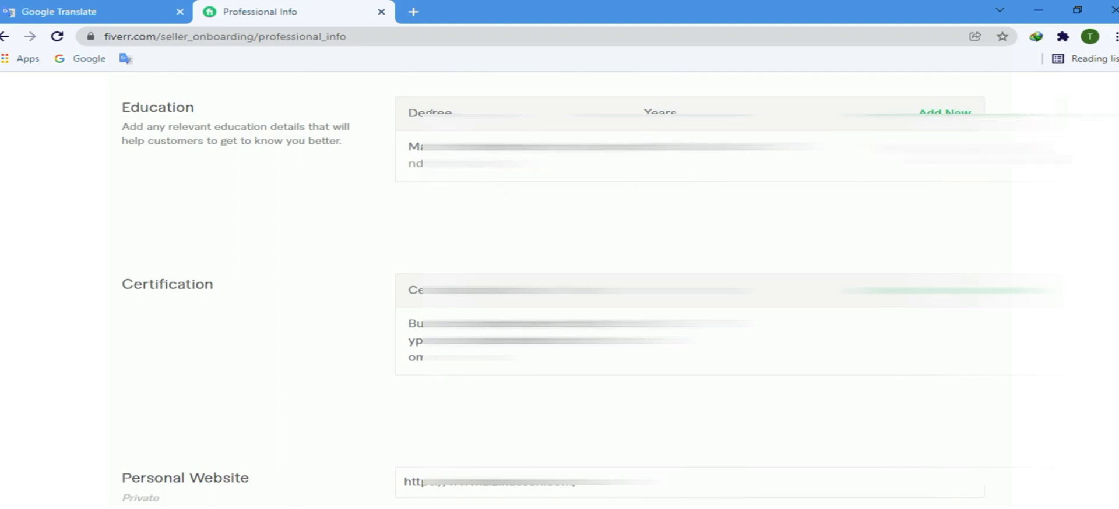
{"action": "left_click", "coordinate": [944, 111]}
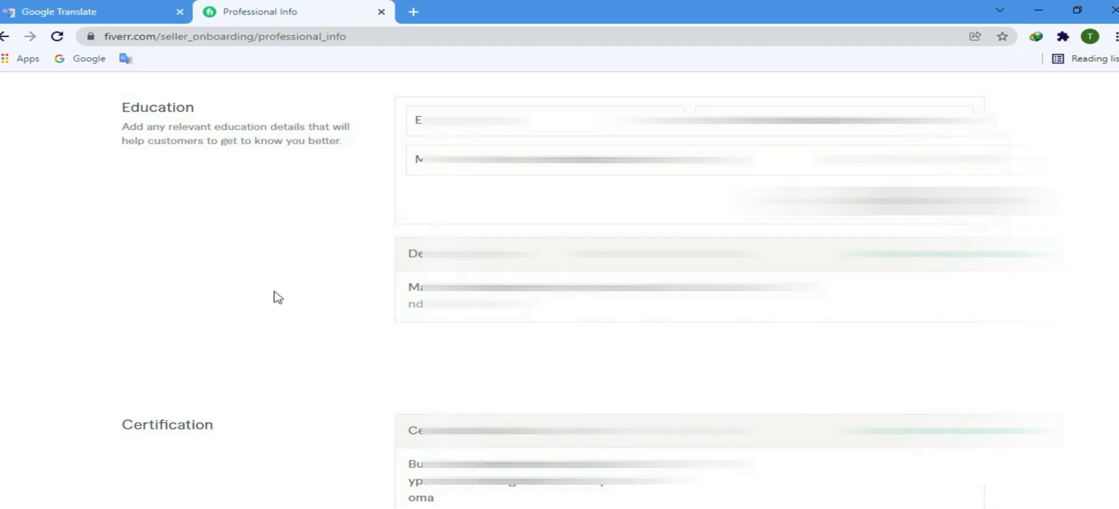
{"action": "scroll", "coordinate": [283, 295], "scroll_direction": "down", "scroll_amount": 3}
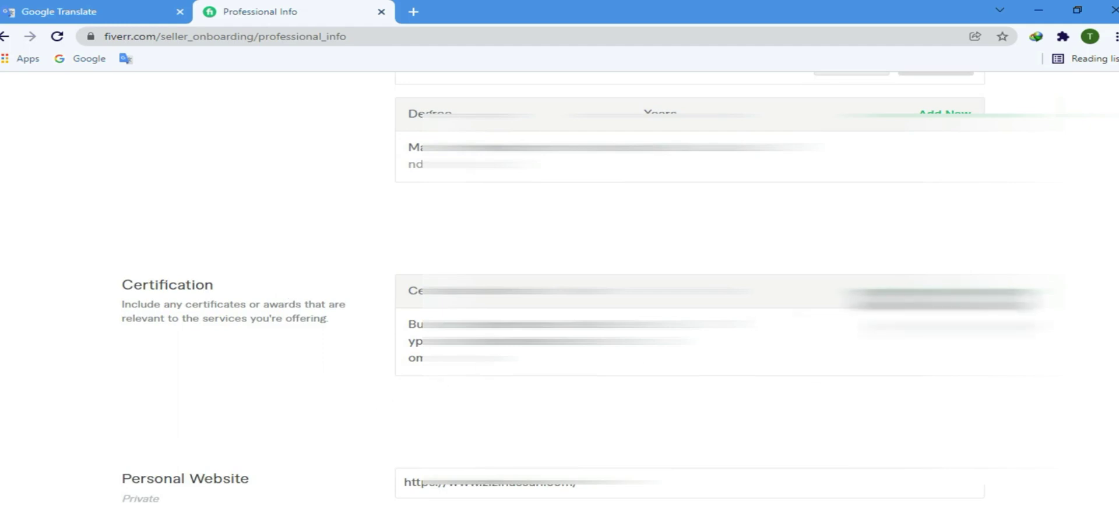
{"action": "left_click", "coordinate": [944, 291]}
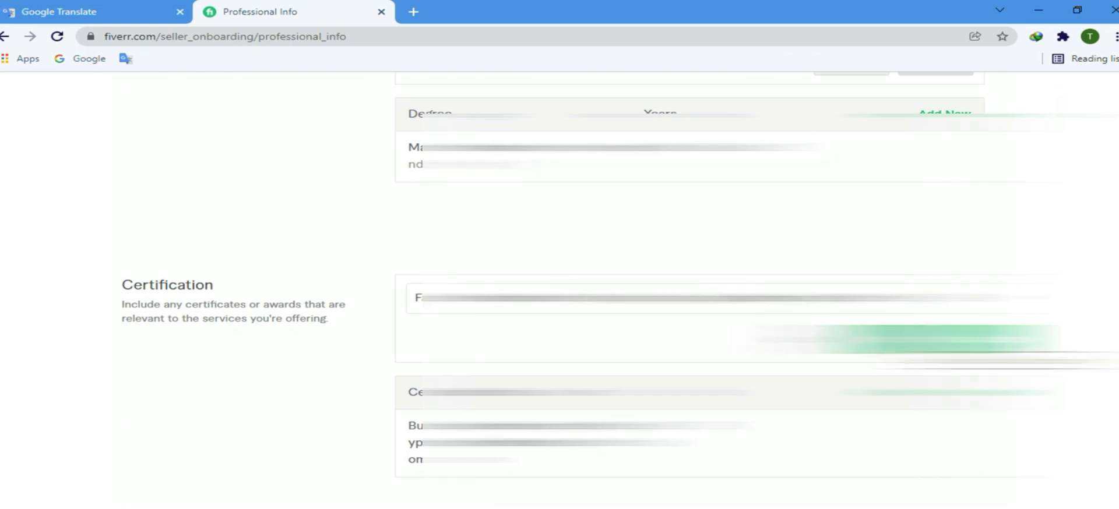
{"action": "scroll", "coordinate": [583, 291], "scroll_direction": "down", "scroll_amount": 2}
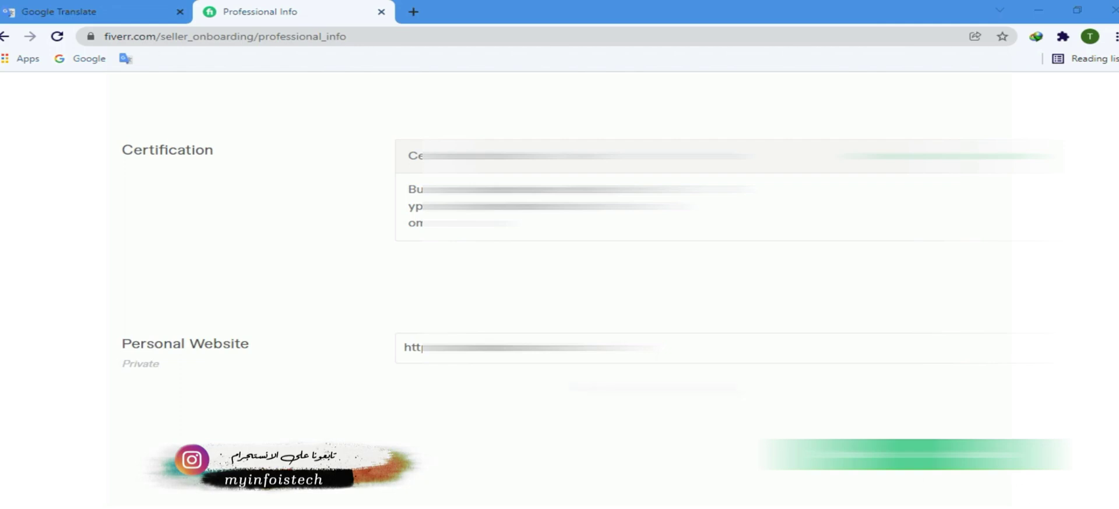
Step: Check the Personal Website address and continue to the Linked Accounts page
{"action": "left_click", "coordinate": [525, 348]}
{"action": "key", "text": "ctrl+a"}
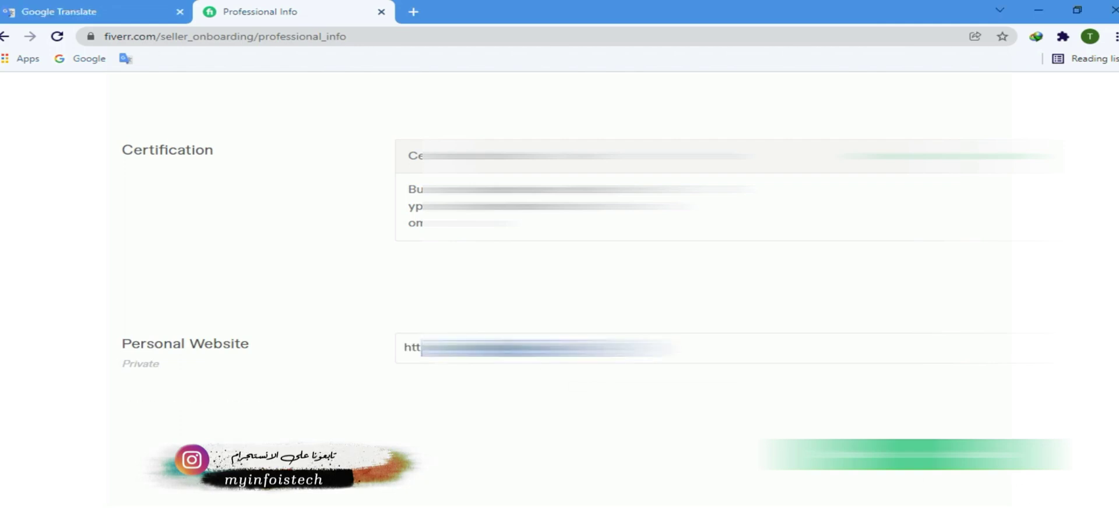
{"action": "left_click", "coordinate": [417, 410]}
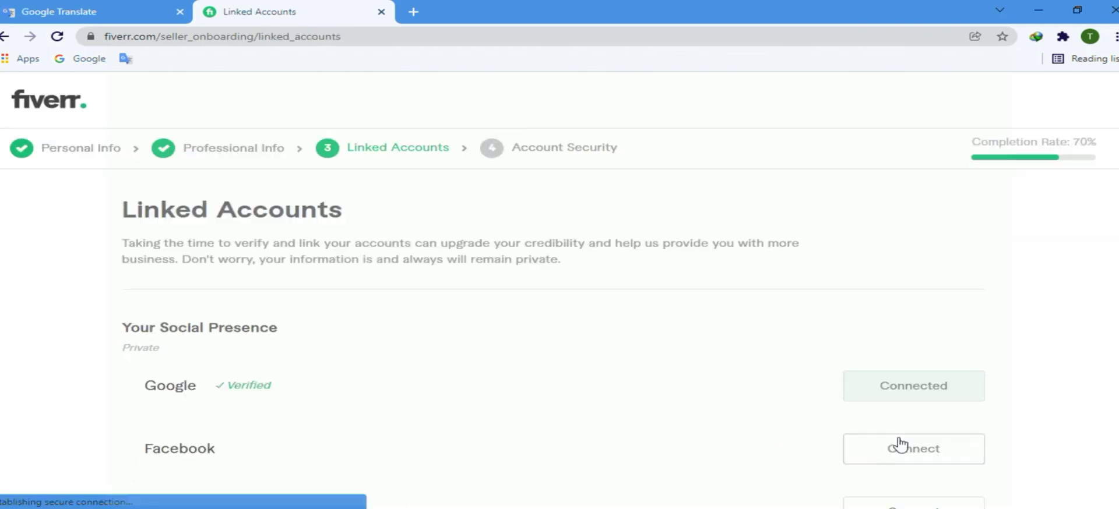
Step: Examine the social and professional accounts offered for linking, from Google and Facebook through Dribbble, Vimeo, Stack Overflow and Github
{"action": "scroll", "coordinate": [1, 275], "scroll_direction": "down", "scroll_amount": 3}
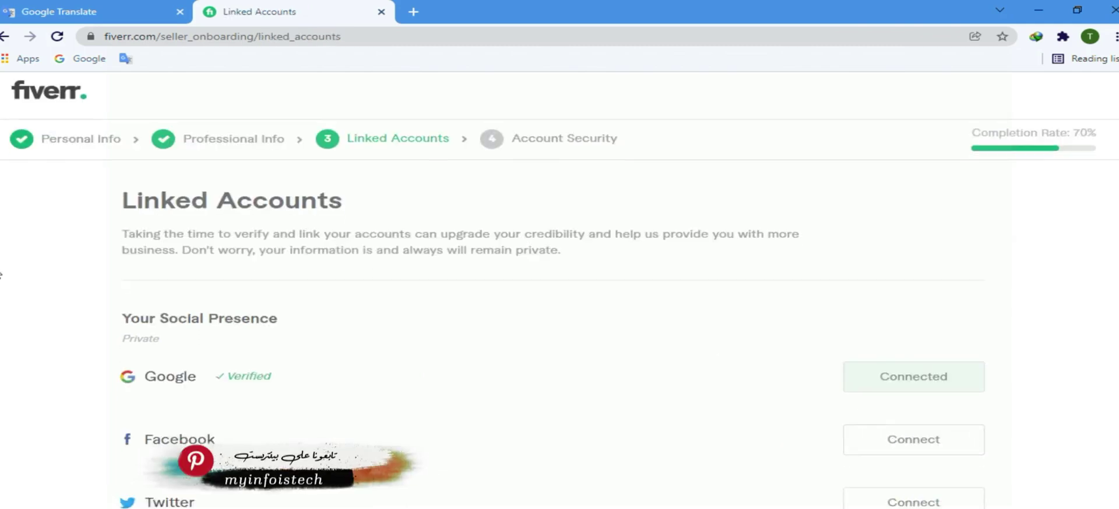
{"action": "scroll", "coordinate": [1, 275], "scroll_direction": "up", "scroll_amount": 3}
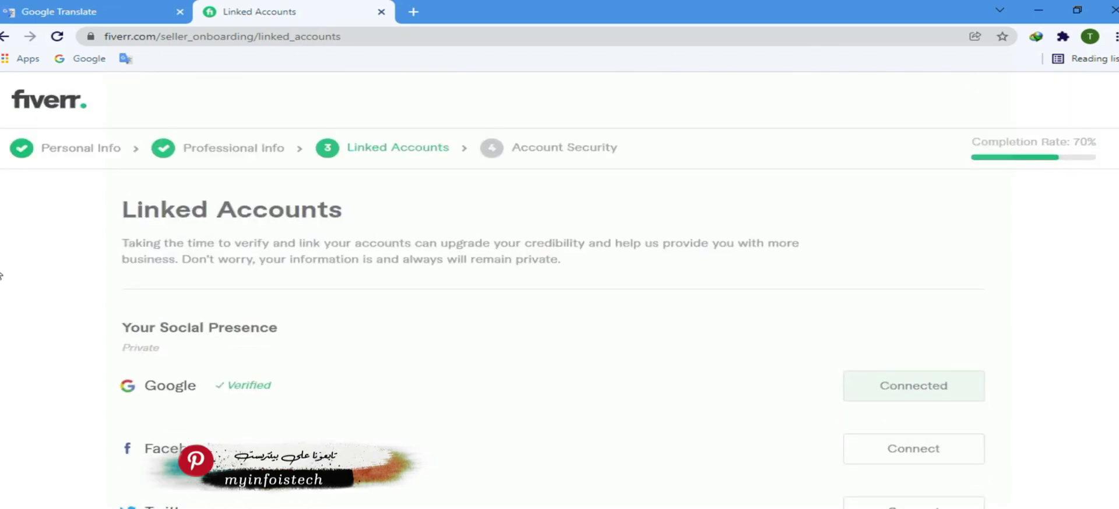
{"action": "scroll", "coordinate": [2, 275], "scroll_direction": "down", "scroll_amount": 3}
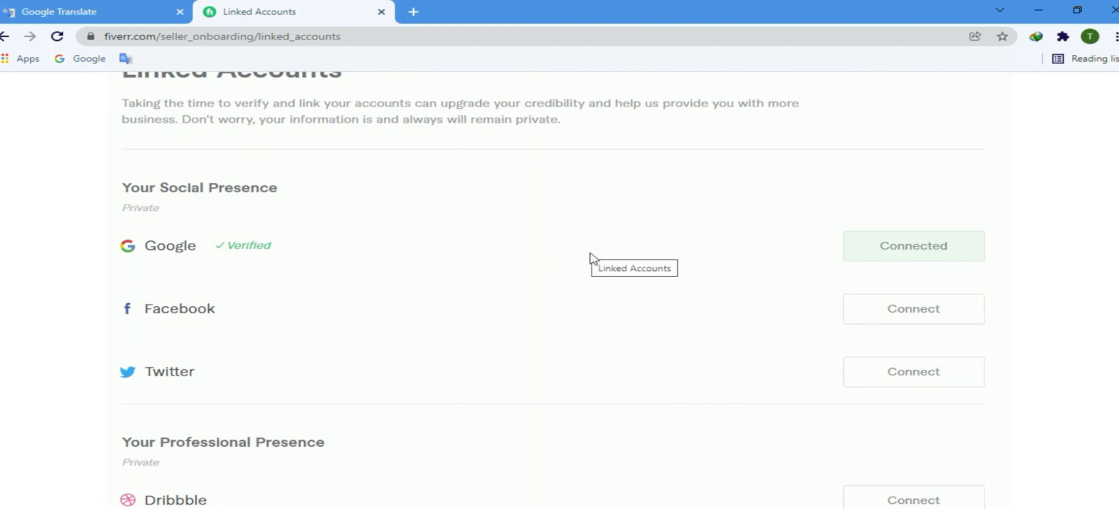
{"action": "scroll", "coordinate": [592, 257], "scroll_direction": "up", "scroll_amount": 3}
{"action": "scroll", "coordinate": [593, 259], "scroll_direction": "down", "scroll_amount": 2}
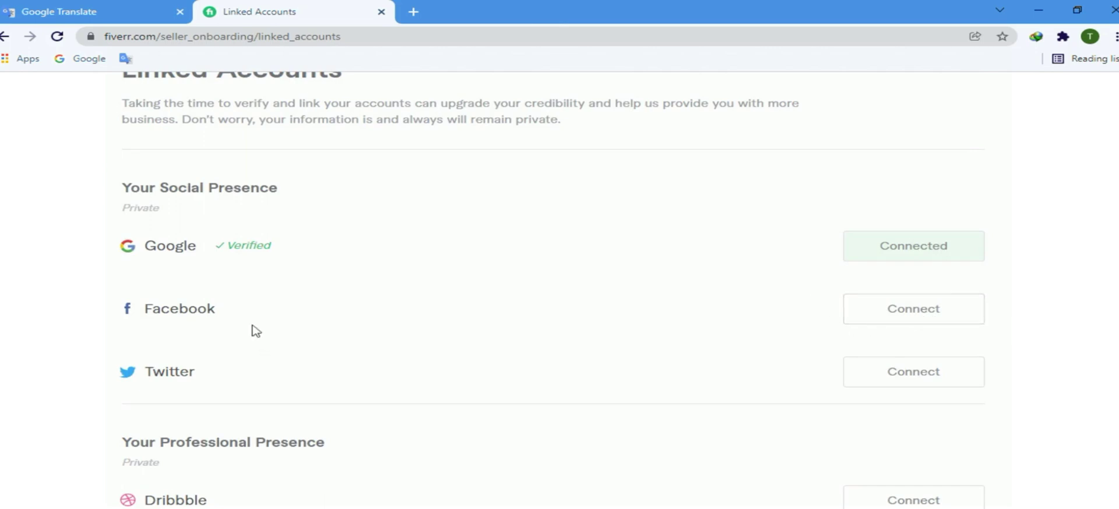
{"action": "scroll", "coordinate": [718, 303], "scroll_direction": "down", "scroll_amount": 1}
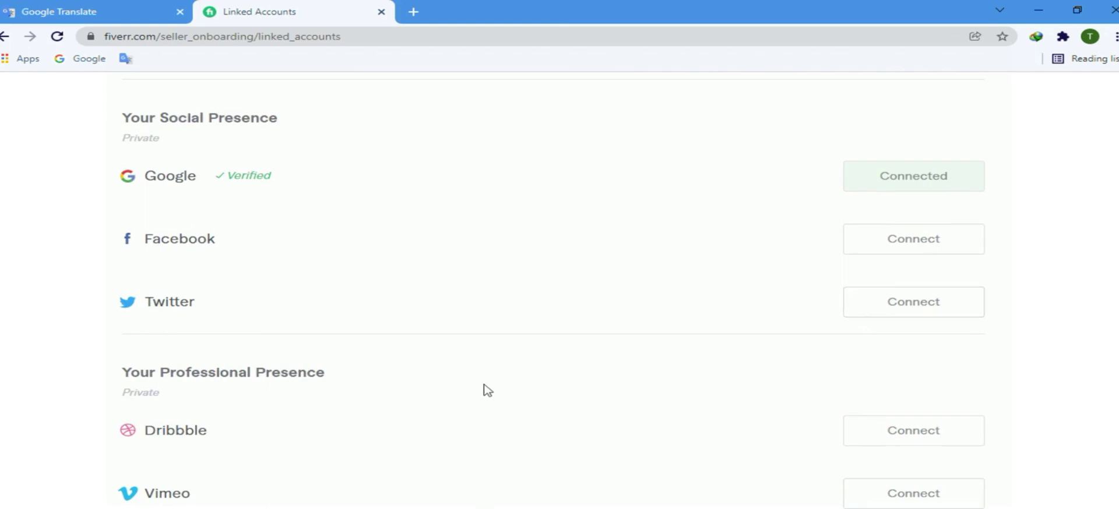
{"action": "scroll", "coordinate": [487, 390], "scroll_direction": "down", "scroll_amount": 4}
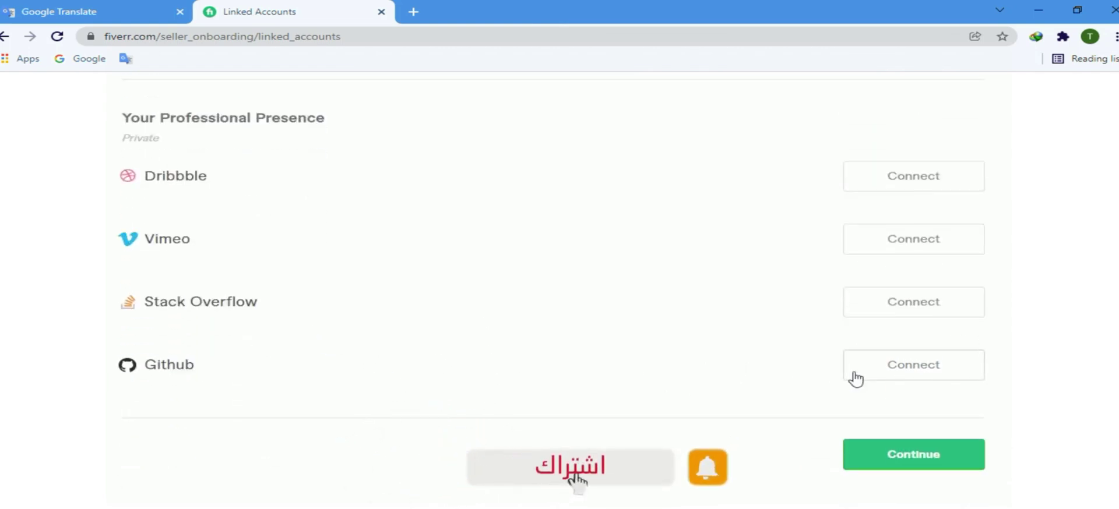
{"action": "scroll", "coordinate": [443, 302], "scroll_direction": "up", "scroll_amount": 1}
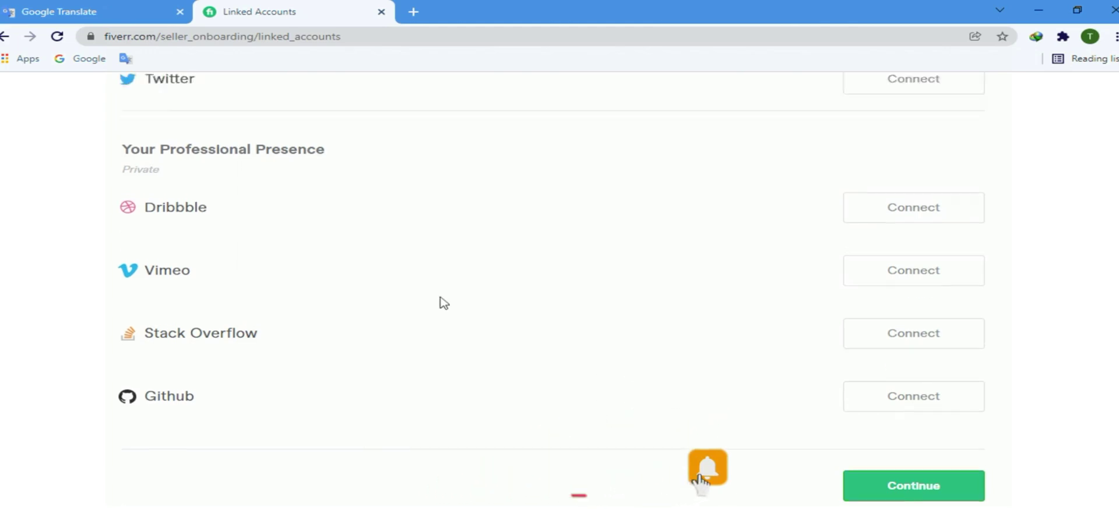
{"action": "scroll", "coordinate": [443, 302], "scroll_direction": "up", "scroll_amount": 3}
{"action": "scroll", "coordinate": [442, 237], "scroll_direction": "up", "scroll_amount": 2}
{"action": "scroll", "coordinate": [289, 292], "scroll_direction": "down", "scroll_amount": 2}
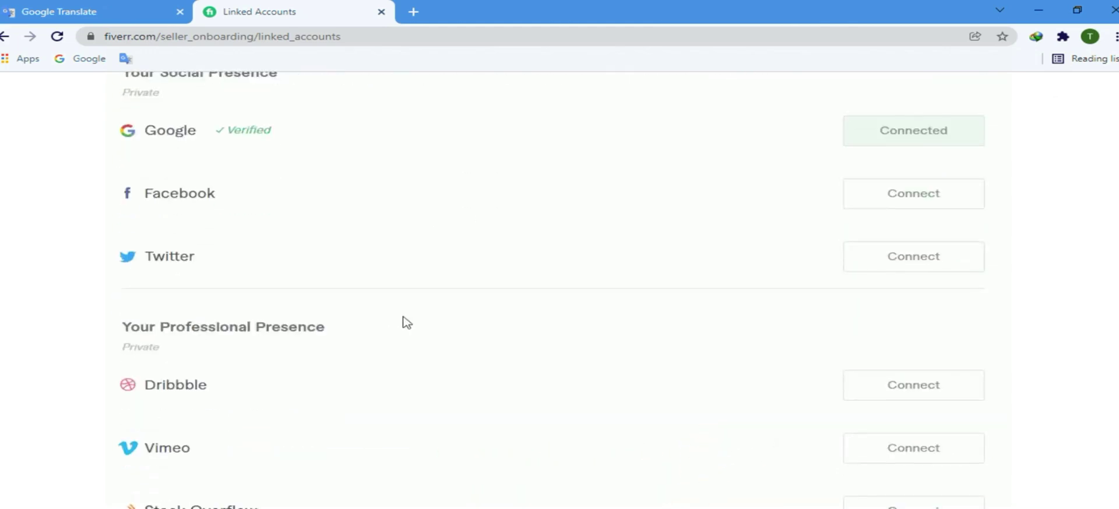
{"action": "scroll", "coordinate": [407, 322], "scroll_direction": "down", "scroll_amount": 5}
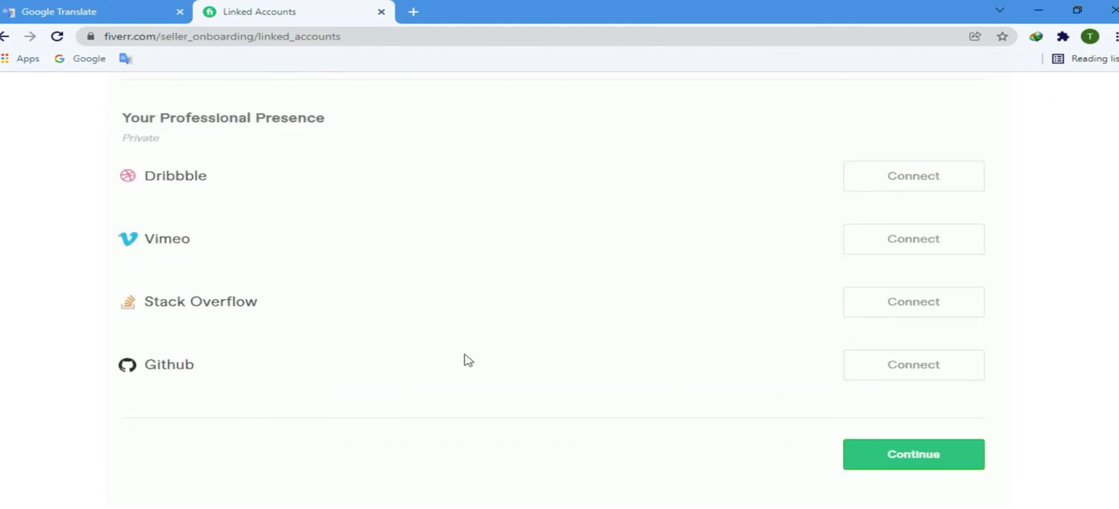
Step: Proceed to Account Security without linking more accounts, then finish the seller profile and dismiss the completion dialog
{"action": "left_click", "coordinate": [861, 455]}
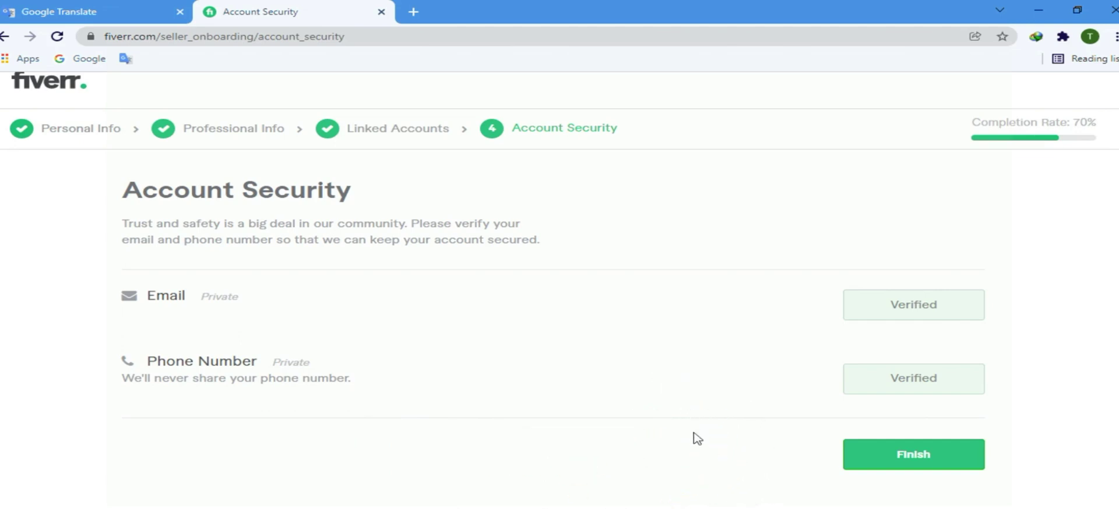
{"action": "left_click", "coordinate": [900, 458]}
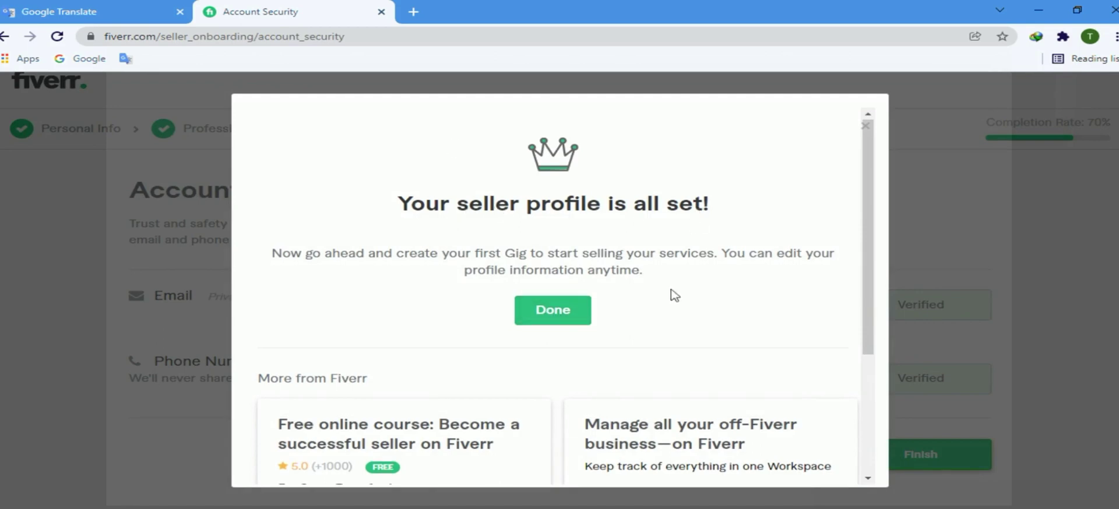
{"action": "scroll", "coordinate": [670, 295], "scroll_direction": "down", "scroll_amount": 3}
{"action": "scroll", "coordinate": [550, 293], "scroll_direction": "up", "scroll_amount": 2}
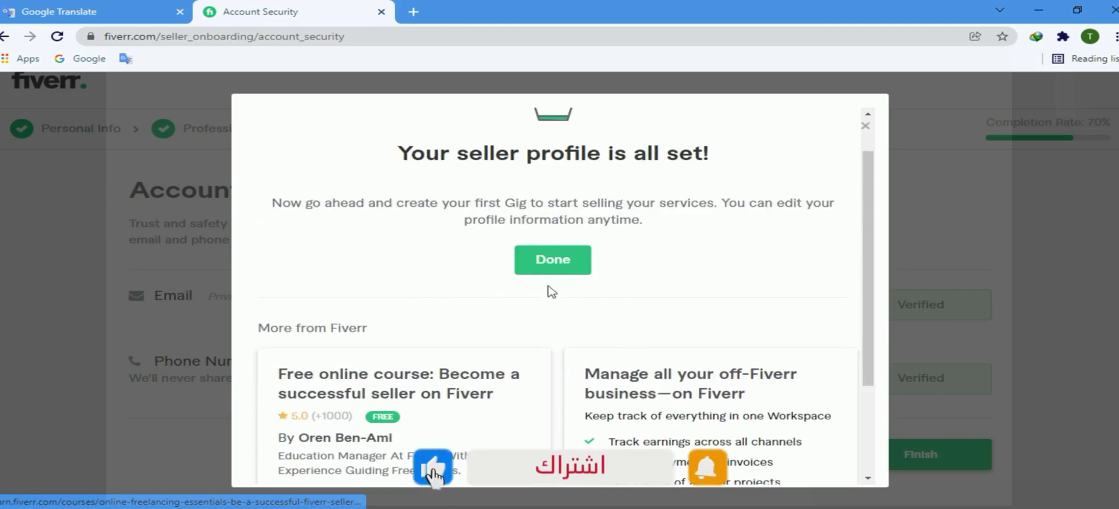
{"action": "left_click", "coordinate": [576, 268]}
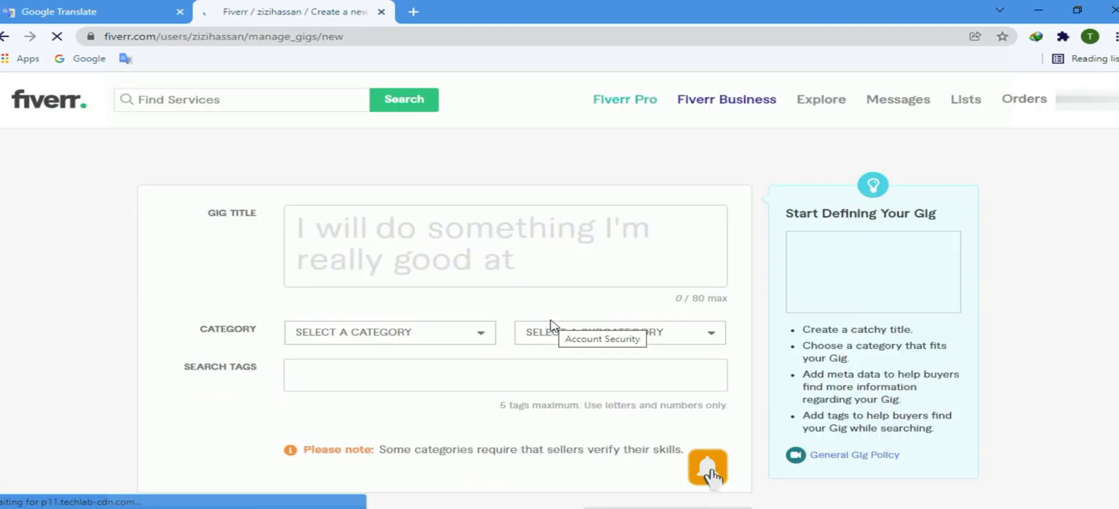
Step: Go to the seller's profile page and review its description, languages, linked accounts, skills, education and certification sections
{"action": "left_click", "coordinate": [573, 257]}
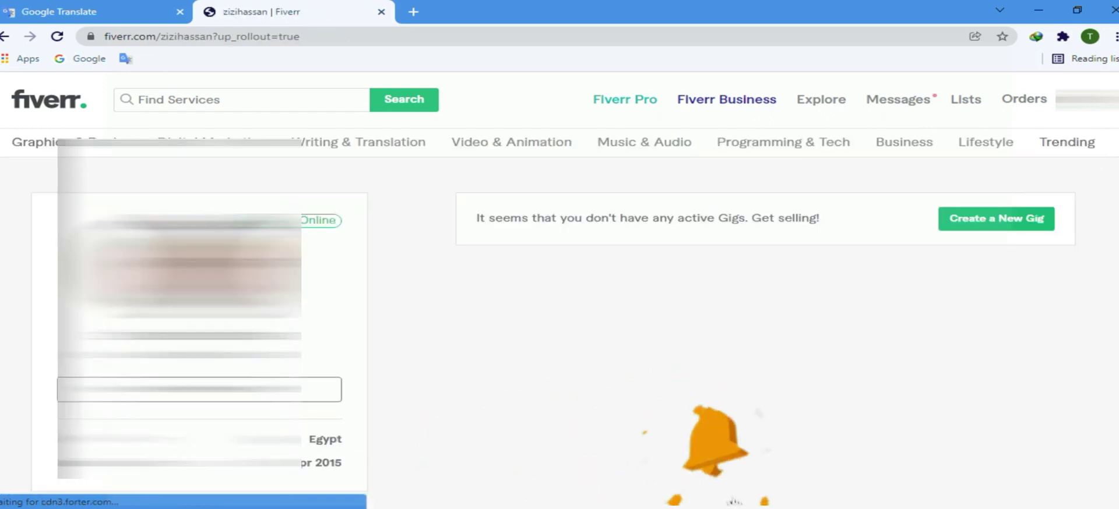
{"action": "scroll", "coordinate": [401, 351], "scroll_direction": "down", "scroll_amount": 1}
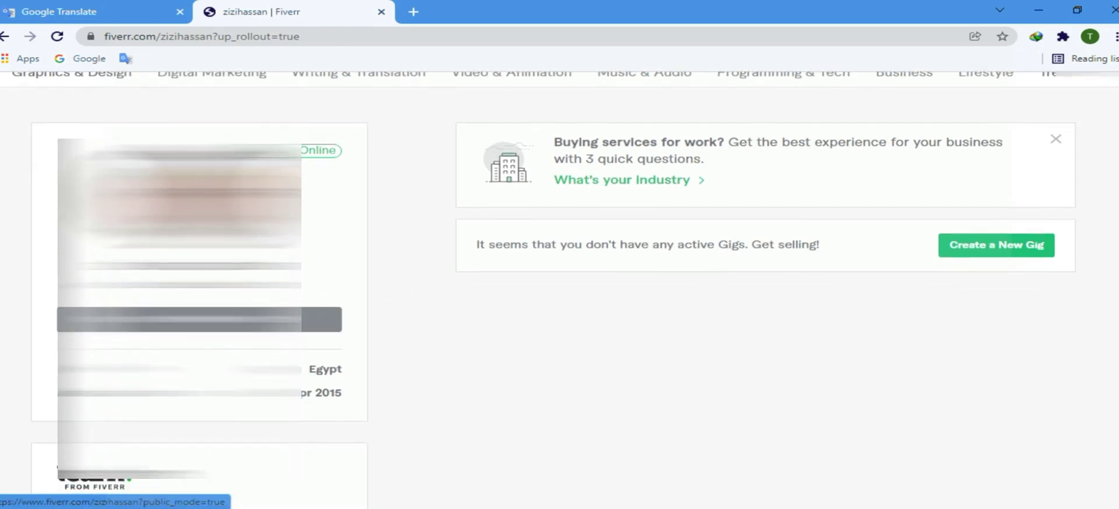
{"action": "left_click", "coordinate": [198, 319]}
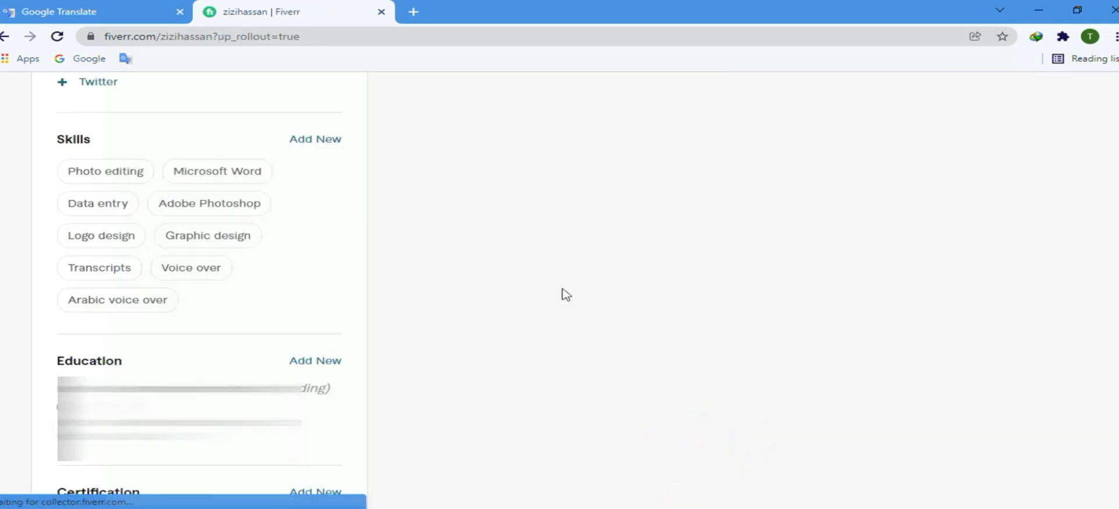
{"action": "scroll", "coordinate": [554, 293], "scroll_direction": "down", "scroll_amount": 2}
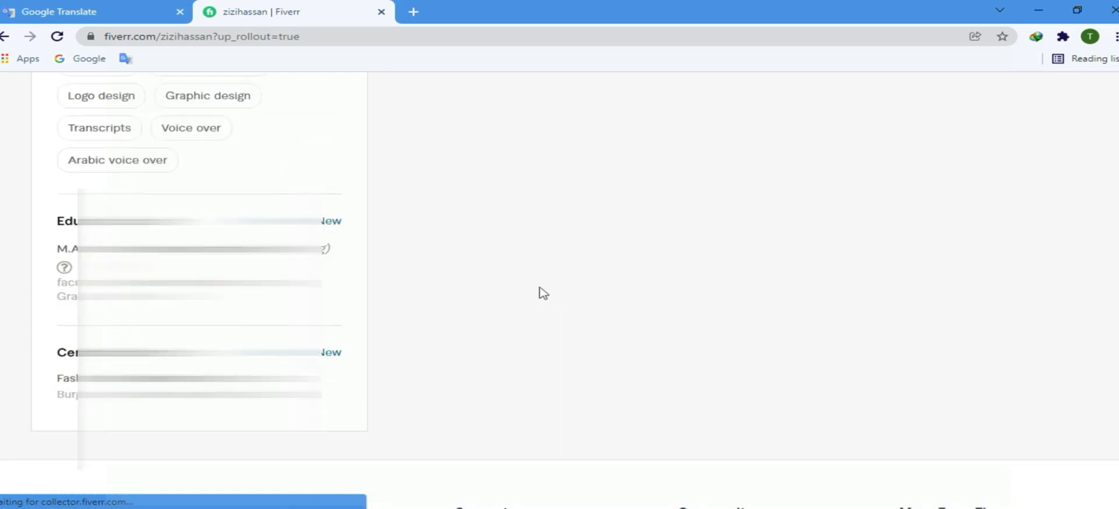
{"action": "scroll", "coordinate": [557, 294], "scroll_direction": "up", "scroll_amount": 10}
{"action": "scroll", "coordinate": [574, 283], "scroll_direction": "down", "scroll_amount": 14}
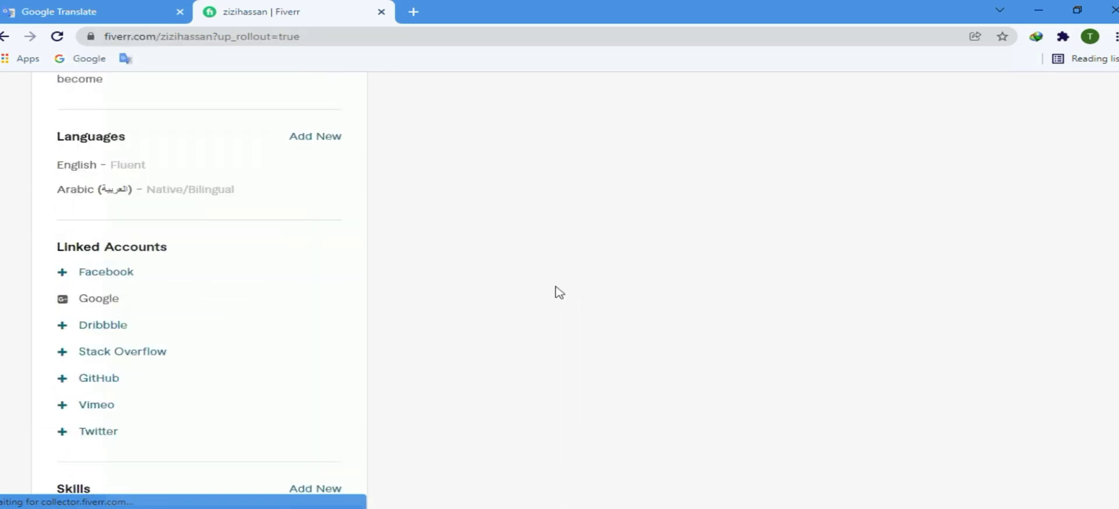
{"action": "scroll", "coordinate": [561, 295], "scroll_direction": "down", "scroll_amount": 2}
{"action": "scroll", "coordinate": [561, 296], "scroll_direction": "up", "scroll_amount": 10}
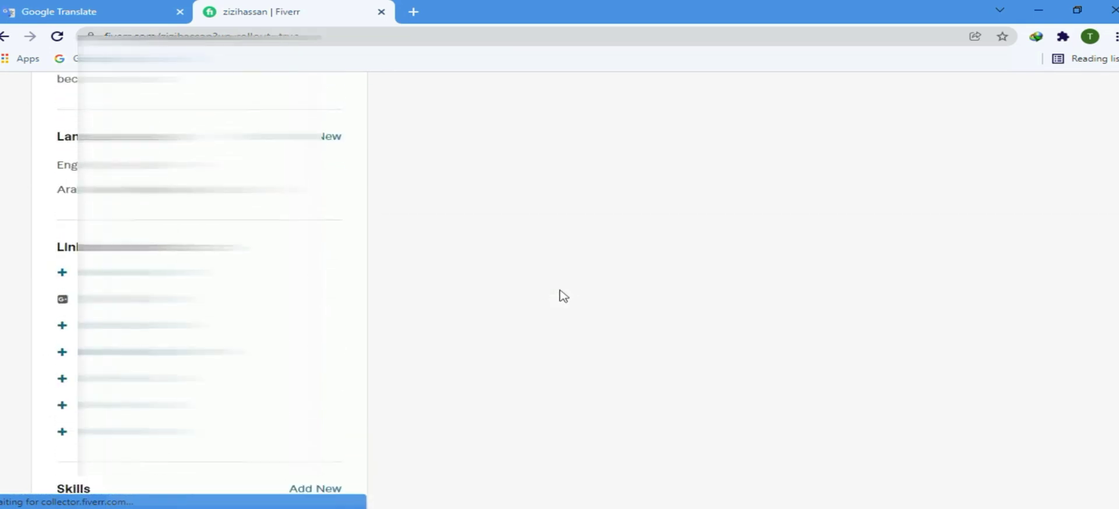
{"action": "scroll", "coordinate": [563, 301], "scroll_direction": "up", "scroll_amount": 8}
{"action": "scroll", "coordinate": [550, 295], "scroll_direction": "down", "scroll_amount": 5}
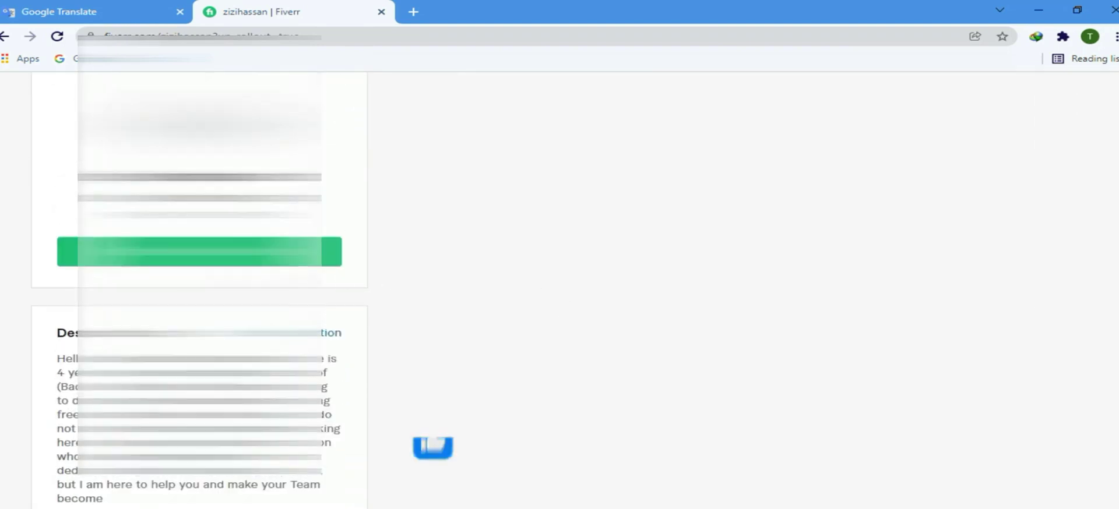
{"action": "scroll", "coordinate": [357, 342], "scroll_direction": "down", "scroll_amount": 6}
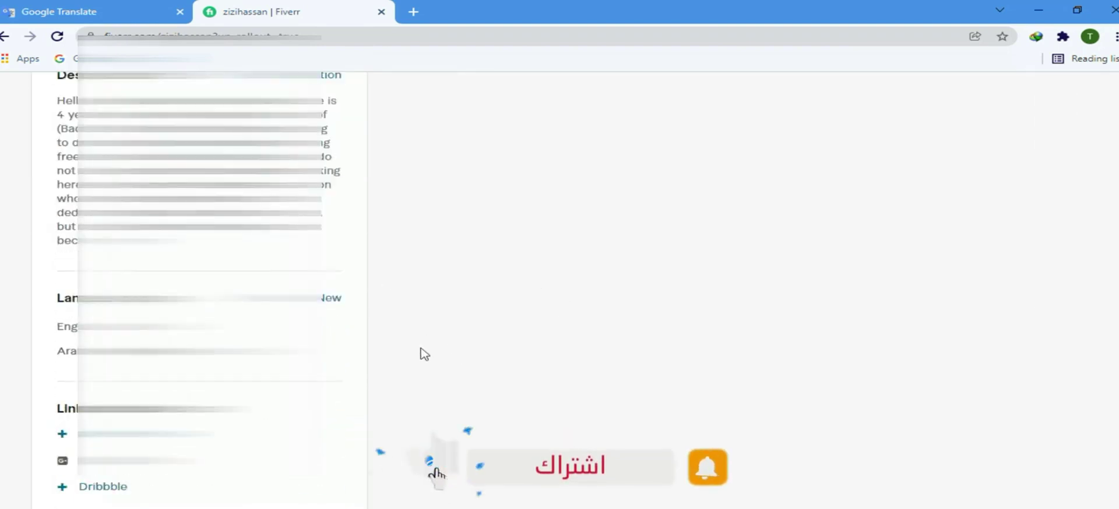
{"action": "scroll", "coordinate": [349, 322], "scroll_direction": "down", "scroll_amount": 2}
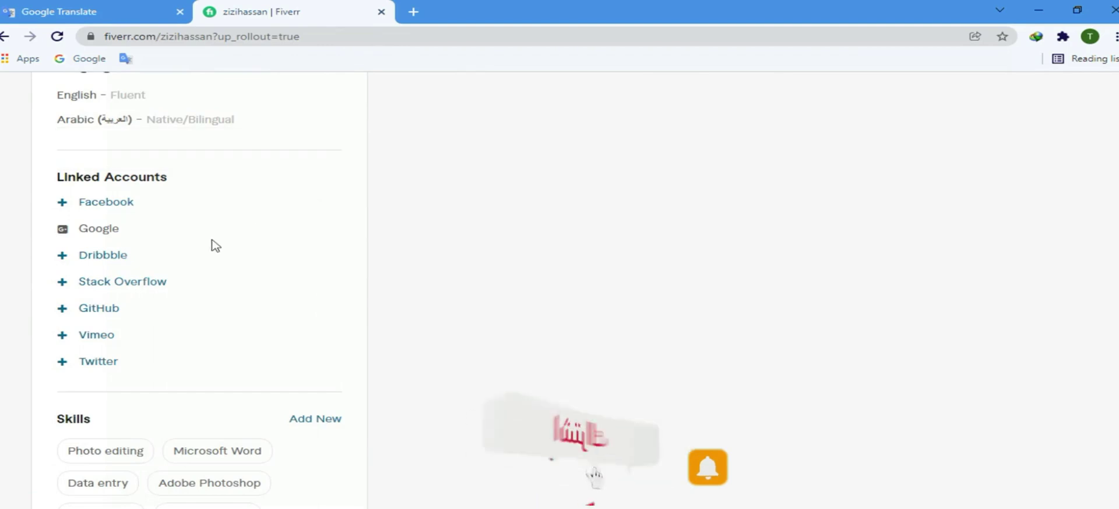
{"action": "scroll", "coordinate": [540, 405], "scroll_direction": "down", "scroll_amount": 5}
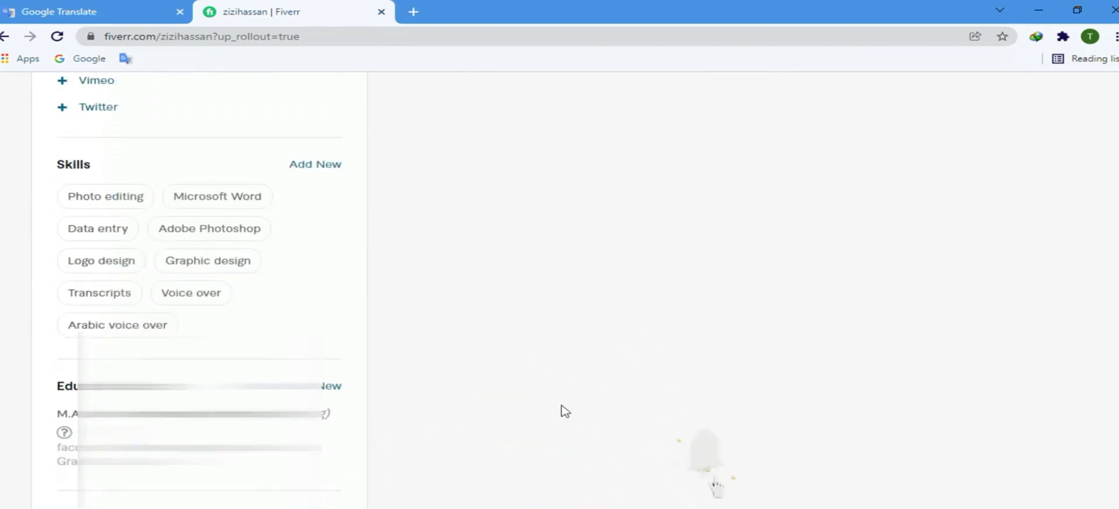
{"action": "scroll", "coordinate": [542, 356], "scroll_direction": "down", "scroll_amount": 4}
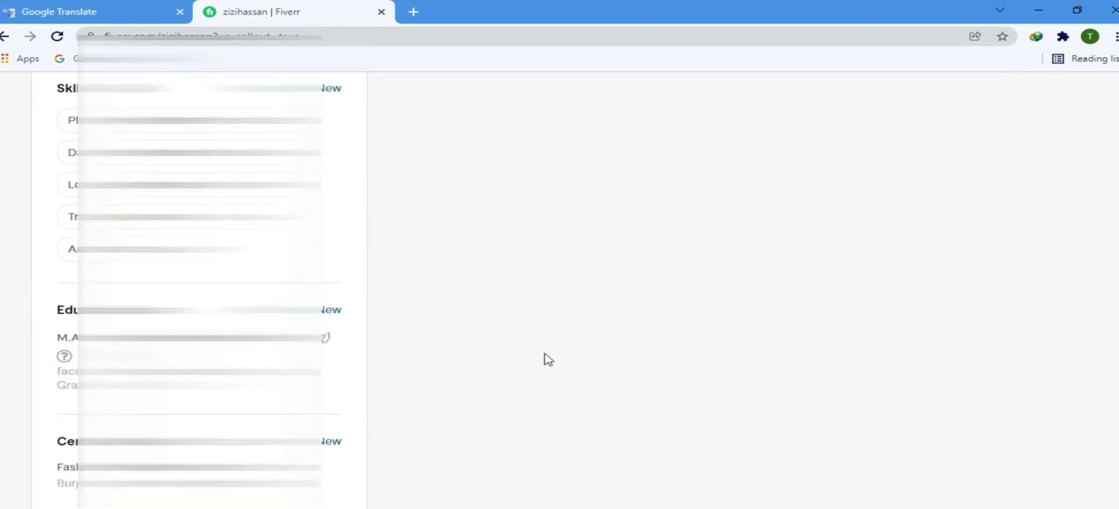
{"action": "scroll", "coordinate": [513, 327], "scroll_direction": "up", "scroll_amount": 10}
{"action": "scroll", "coordinate": [489, 320], "scroll_direction": "up", "scroll_amount": 10}
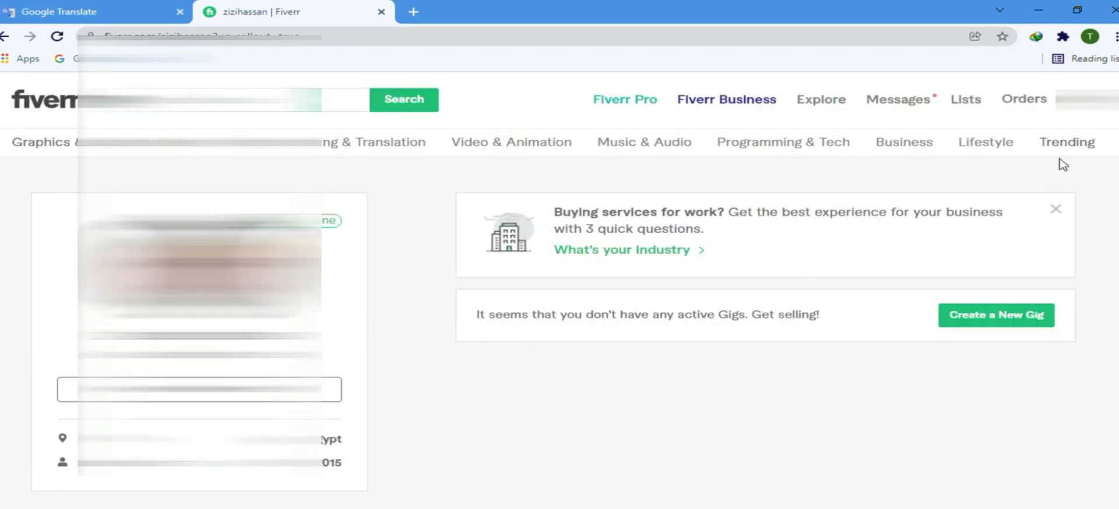
Step: Open the account settings and look over the Account page's name, email, online status and deactivation sections
{"action": "left_click", "coordinate": [1082, 119]}
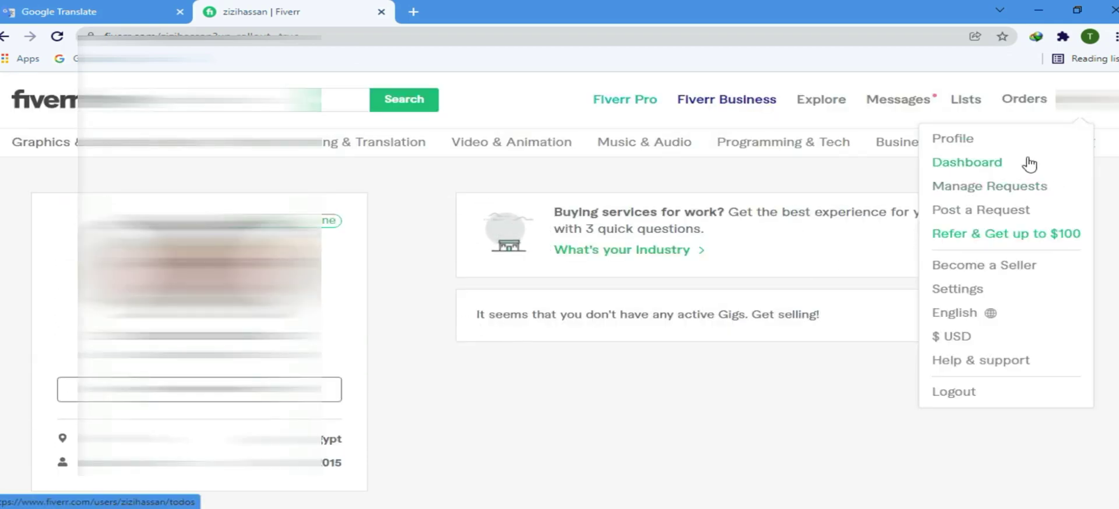
{"action": "left_click", "coordinate": [990, 295]}
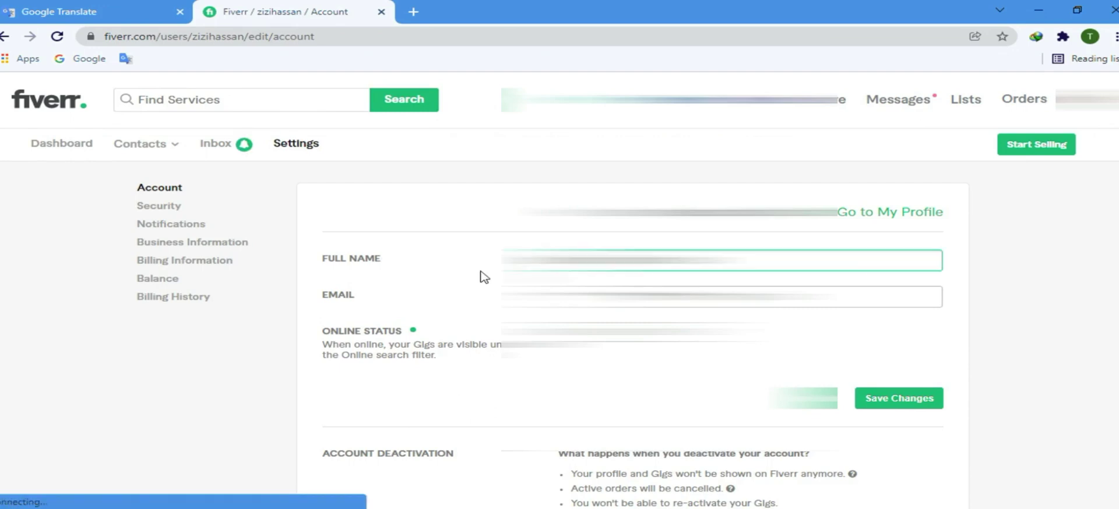
{"action": "scroll", "coordinate": [482, 276], "scroll_direction": "down", "scroll_amount": 5}
{"action": "scroll", "coordinate": [482, 275], "scroll_direction": "up", "scroll_amount": 5}
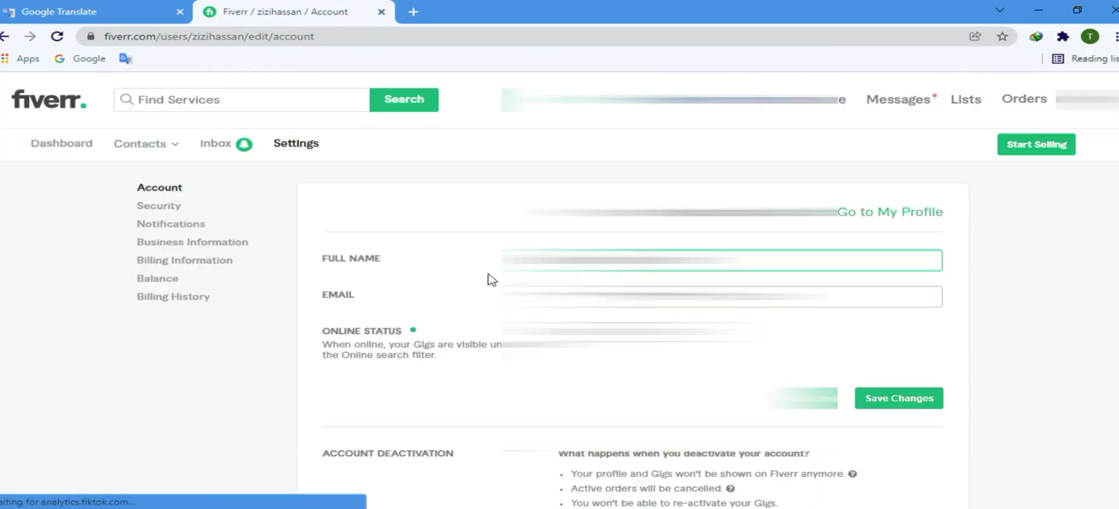
Step: Open the Security settings and look over the password change, phone verification, security question and two-factor authentication sections
{"action": "left_click", "coordinate": [173, 207]}
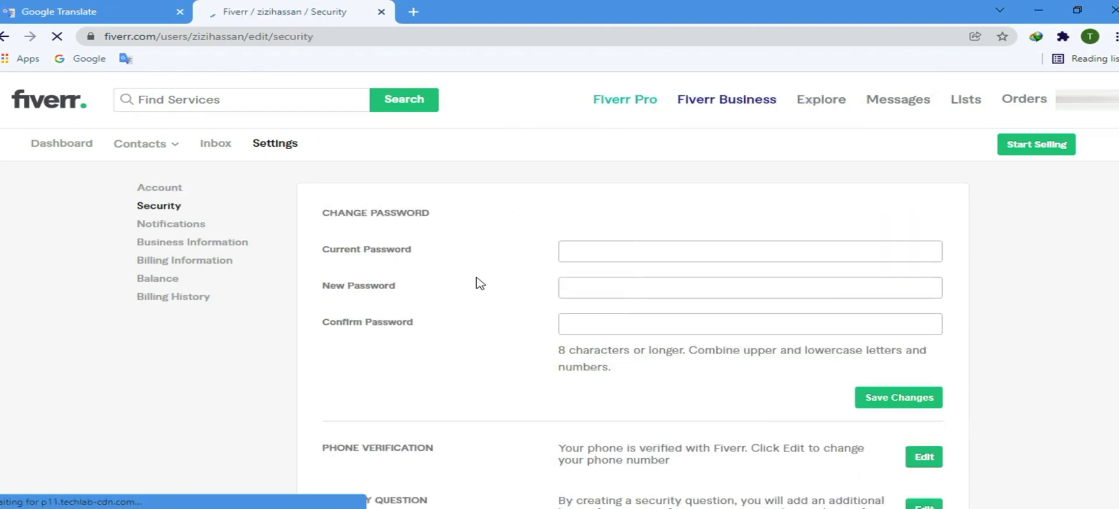
{"action": "scroll", "coordinate": [480, 284], "scroll_direction": "down", "scroll_amount": 2}
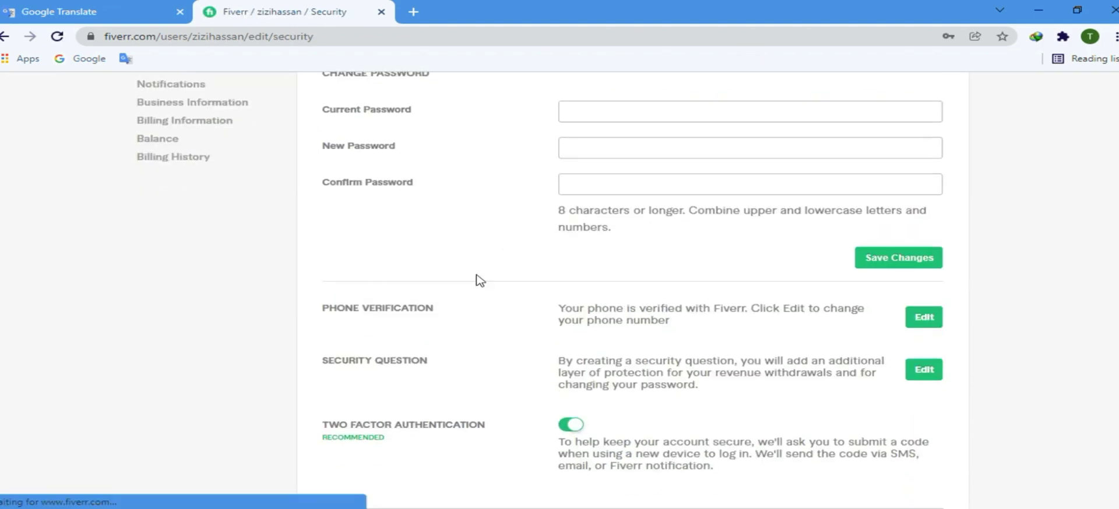
{"action": "scroll", "coordinate": [479, 277], "scroll_direction": "up", "scroll_amount": 2}
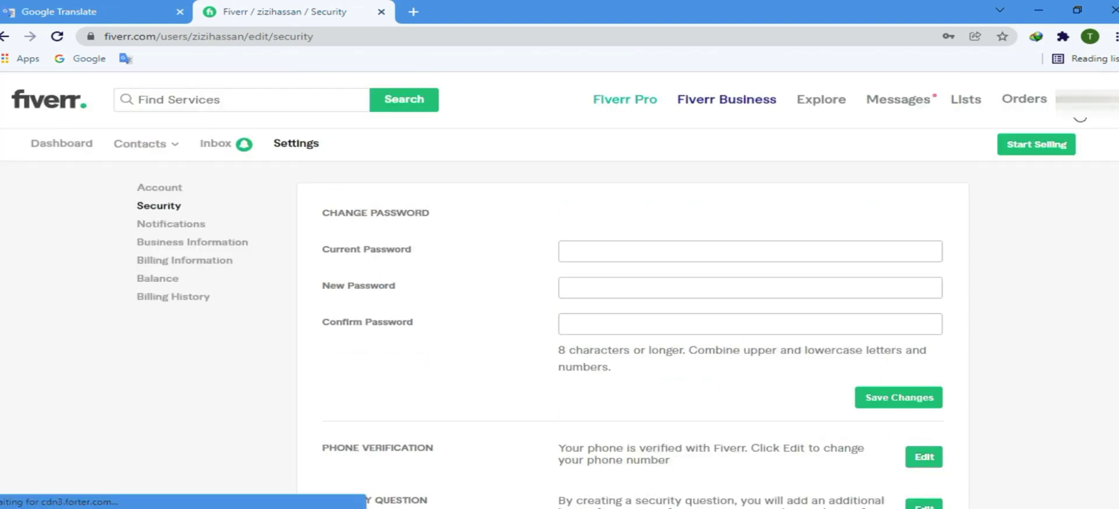
Step: Return to the seller's own profile page and look over its profile card and gig creation area
{"action": "left_click", "coordinate": [1072, 100]}
{"action": "left_click", "coordinate": [1062, 141]}
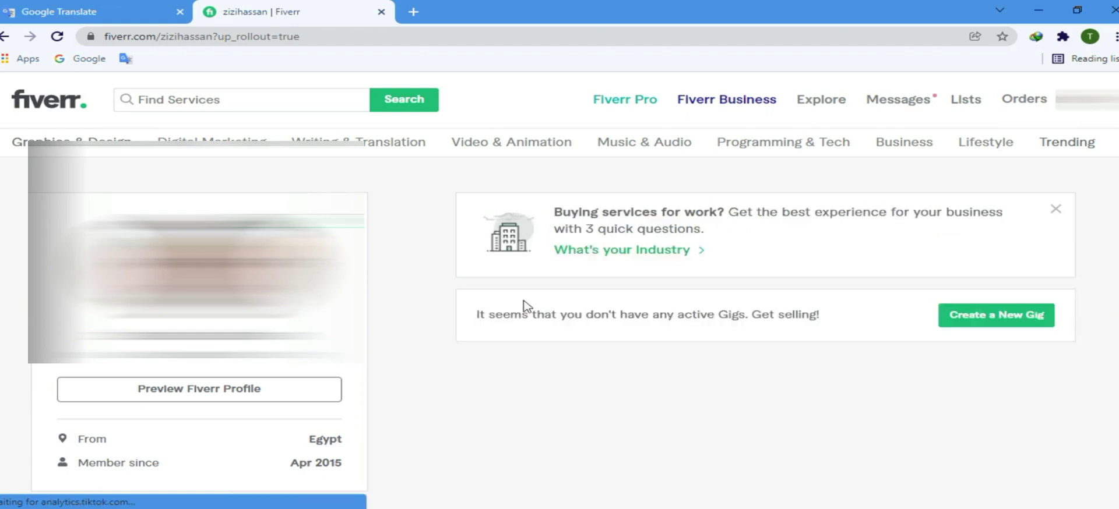
{"action": "scroll", "coordinate": [435, 312], "scroll_direction": "down", "scroll_amount": 1}
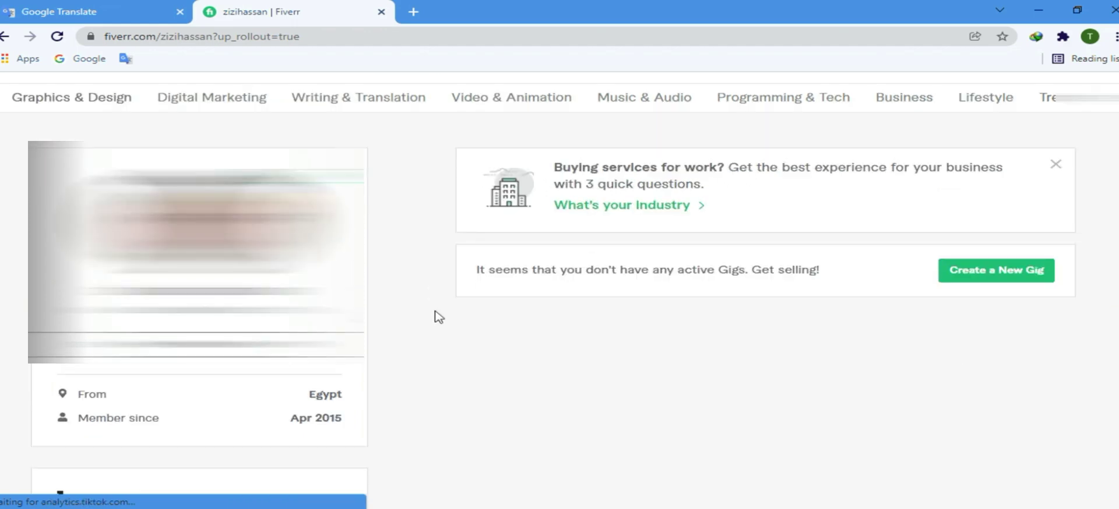
{"action": "scroll", "coordinate": [452, 323], "scroll_direction": "up", "scroll_amount": 1}
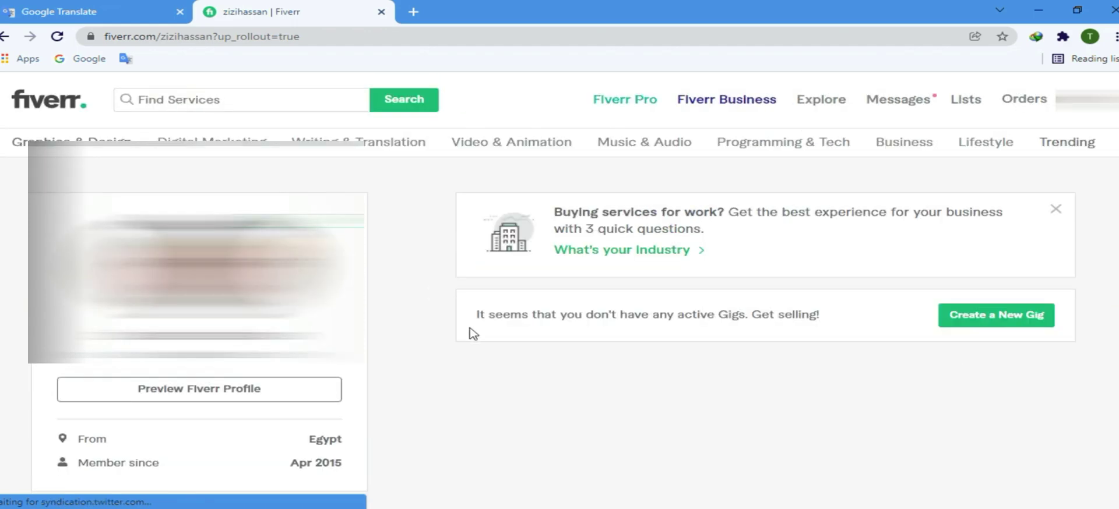